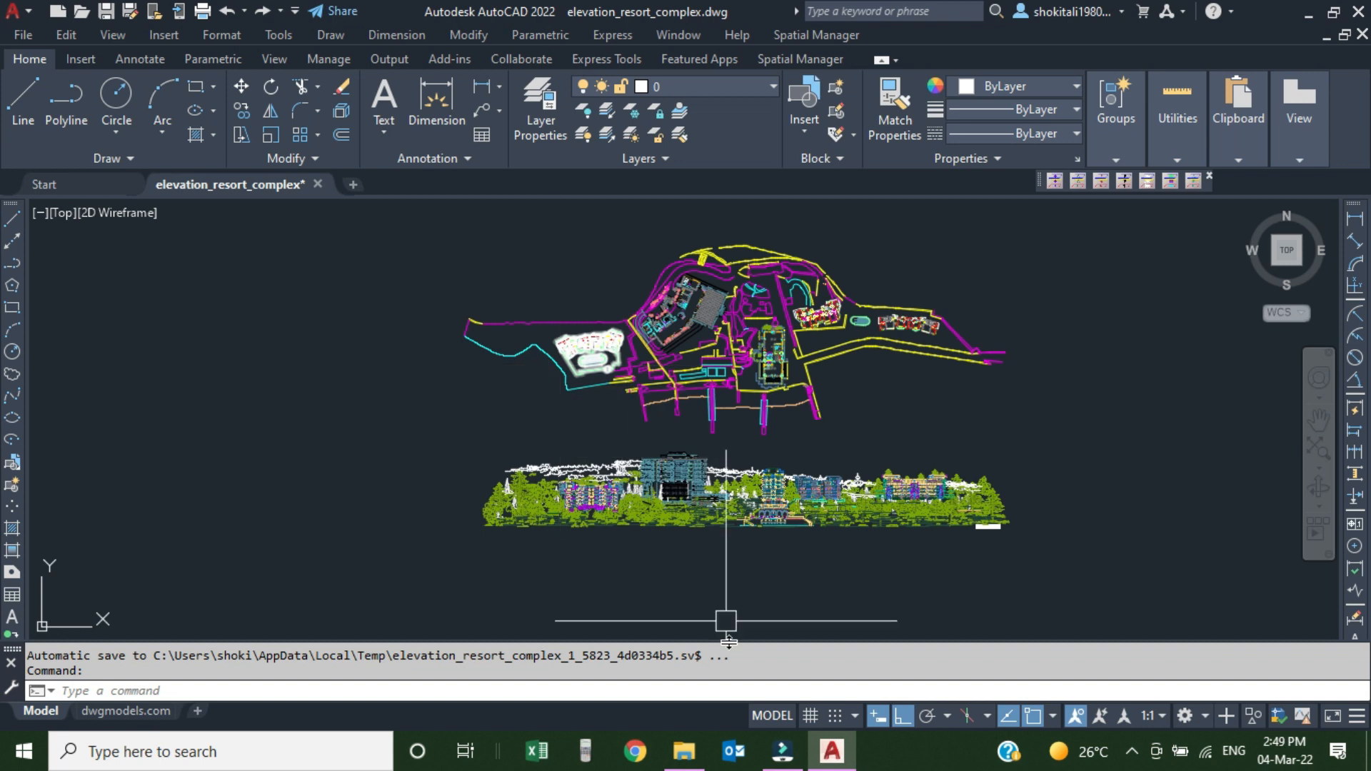
Step: Switch to File Explorer to look at the _TheOfficeLayerApps.msi installer in the Lisp folder, and return to the AutoCAD drawing
left_click(686, 752)
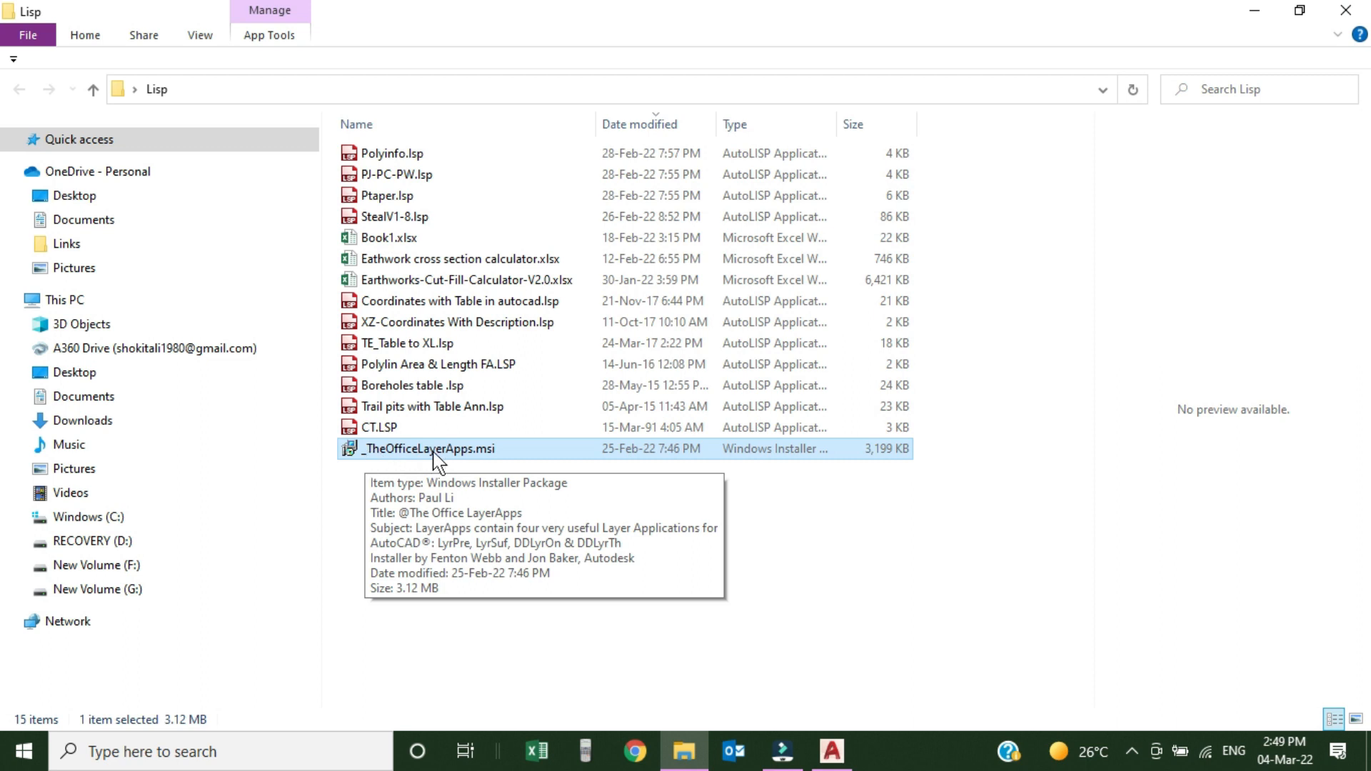
left_click(1260, 13)
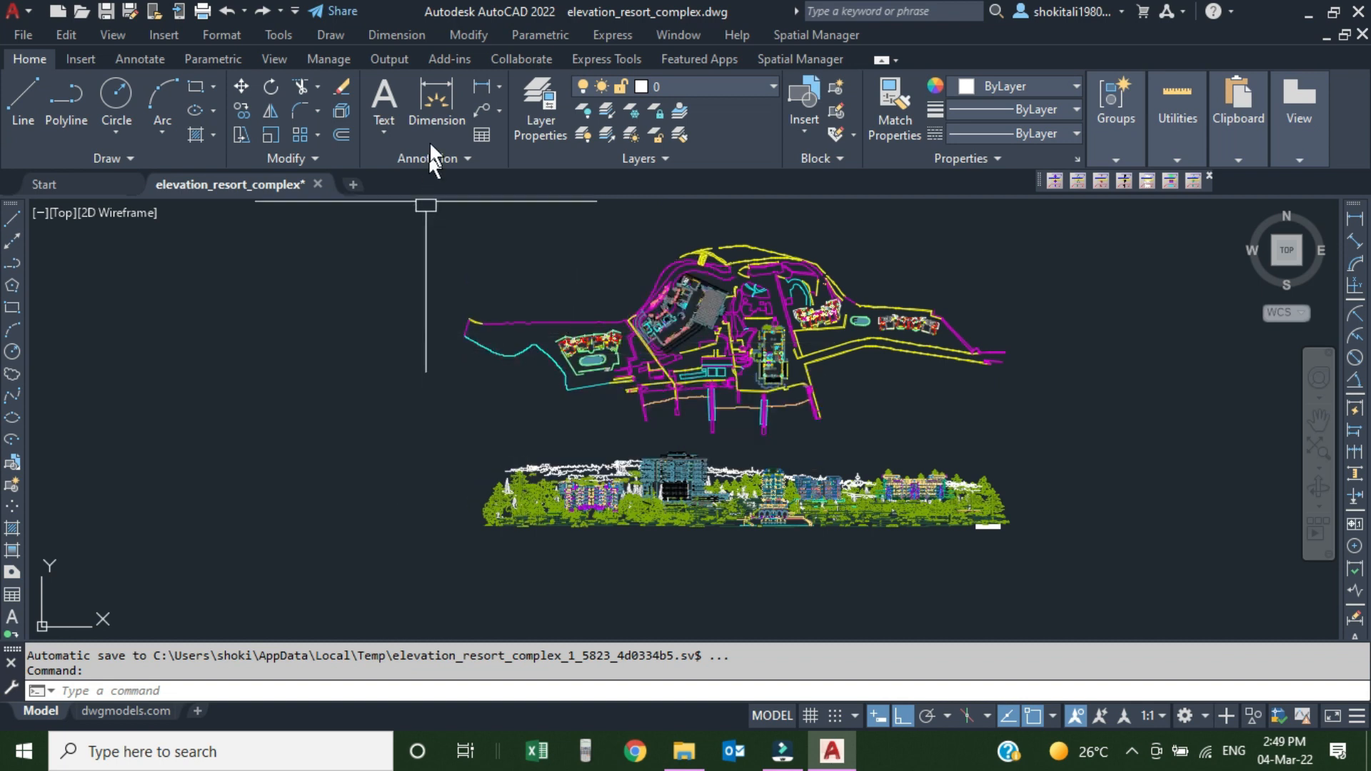
Step: Start the DDLyrAdd layer app and look through the layers available for name additions
left_click(452, 58)
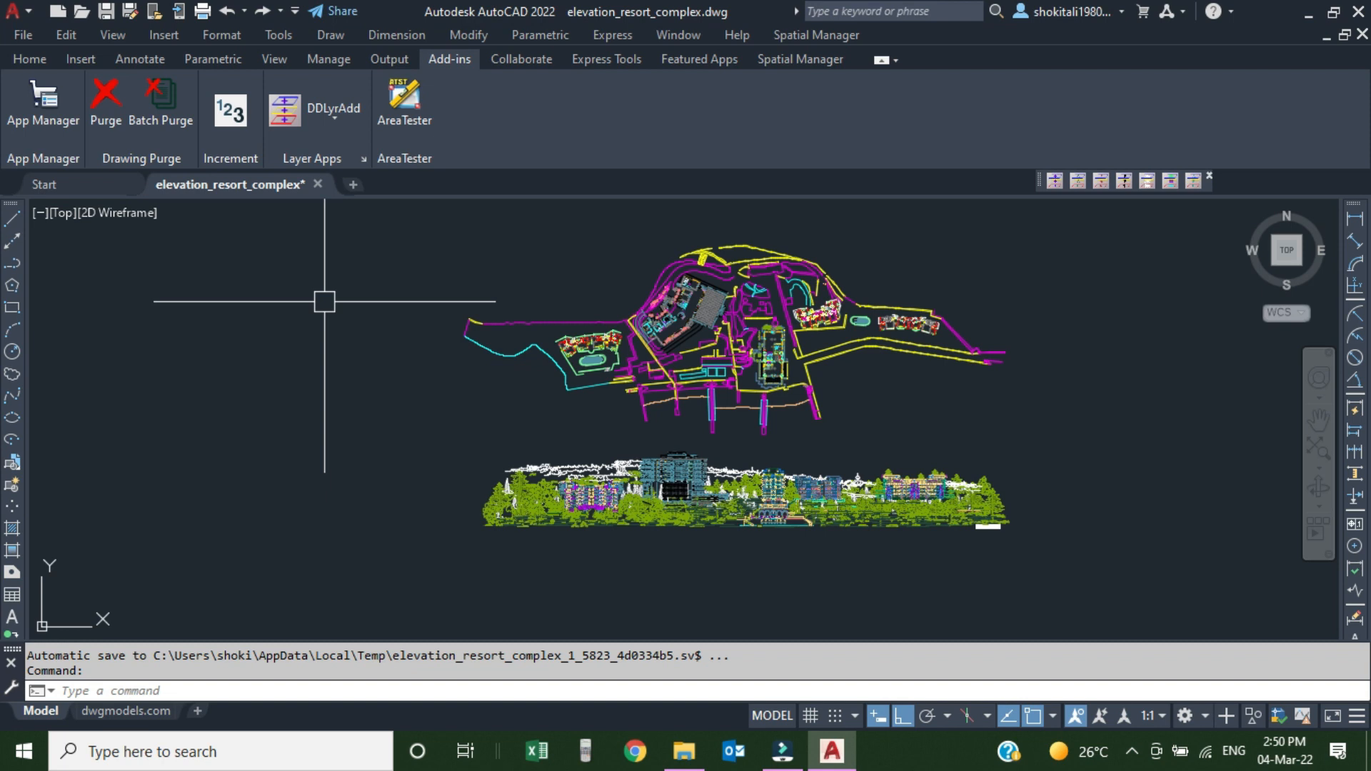
left_click(333, 117)
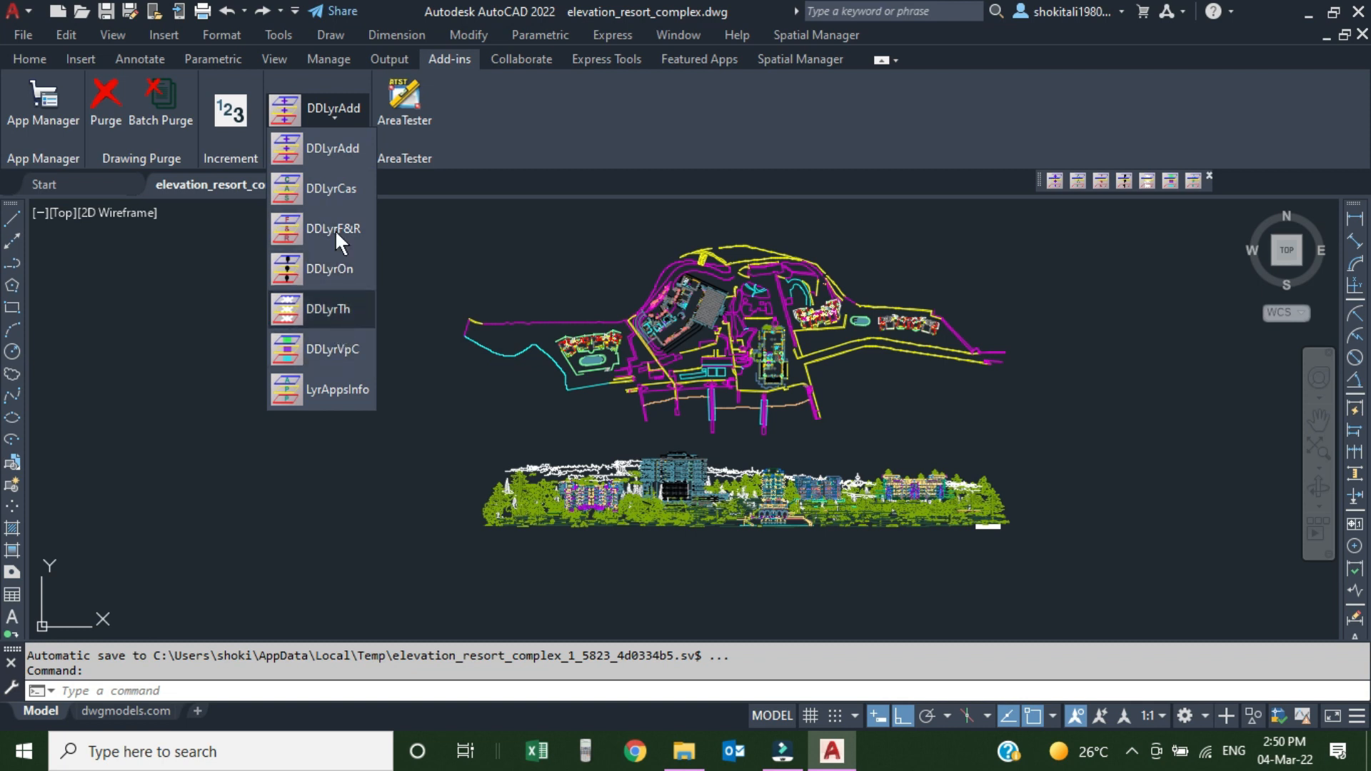
left_click(316, 150)
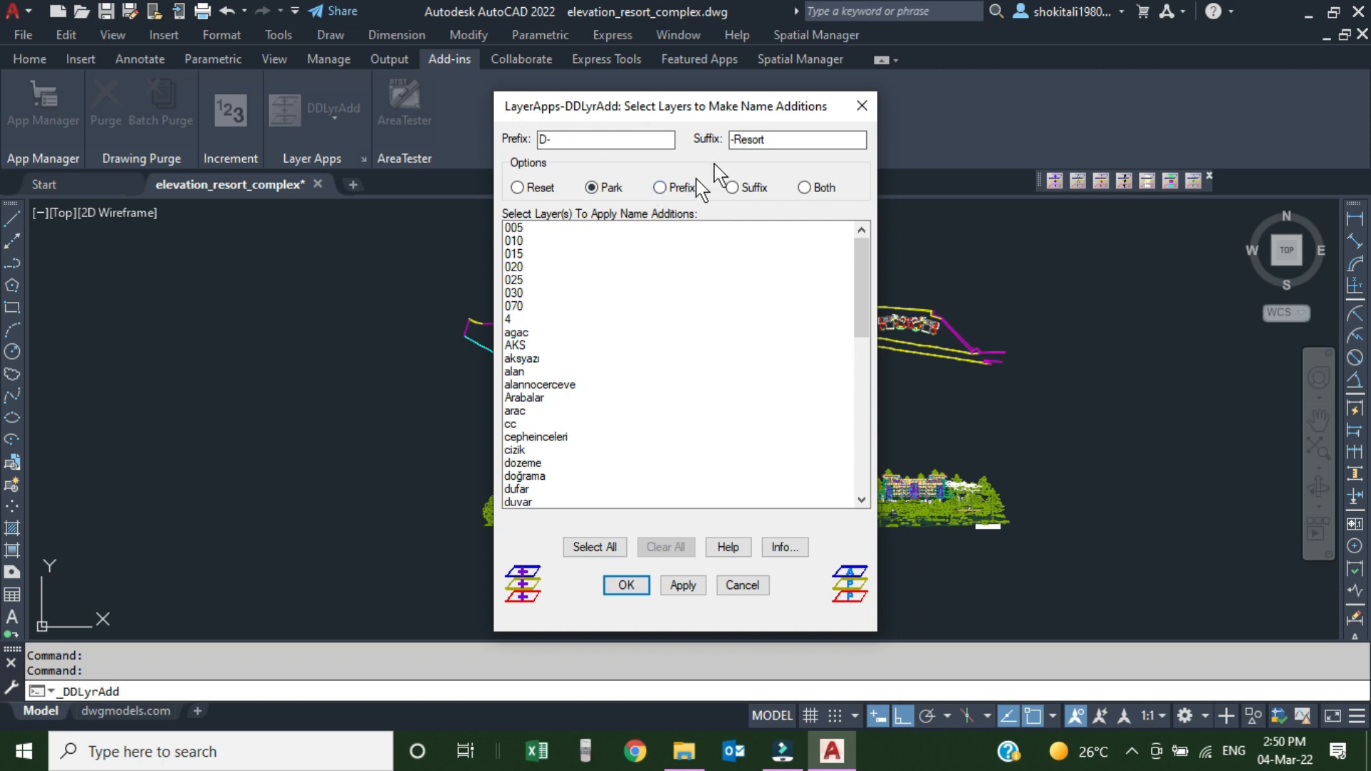
scroll(532, 282, "down", 3)
scroll(526, 283, "down", 8)
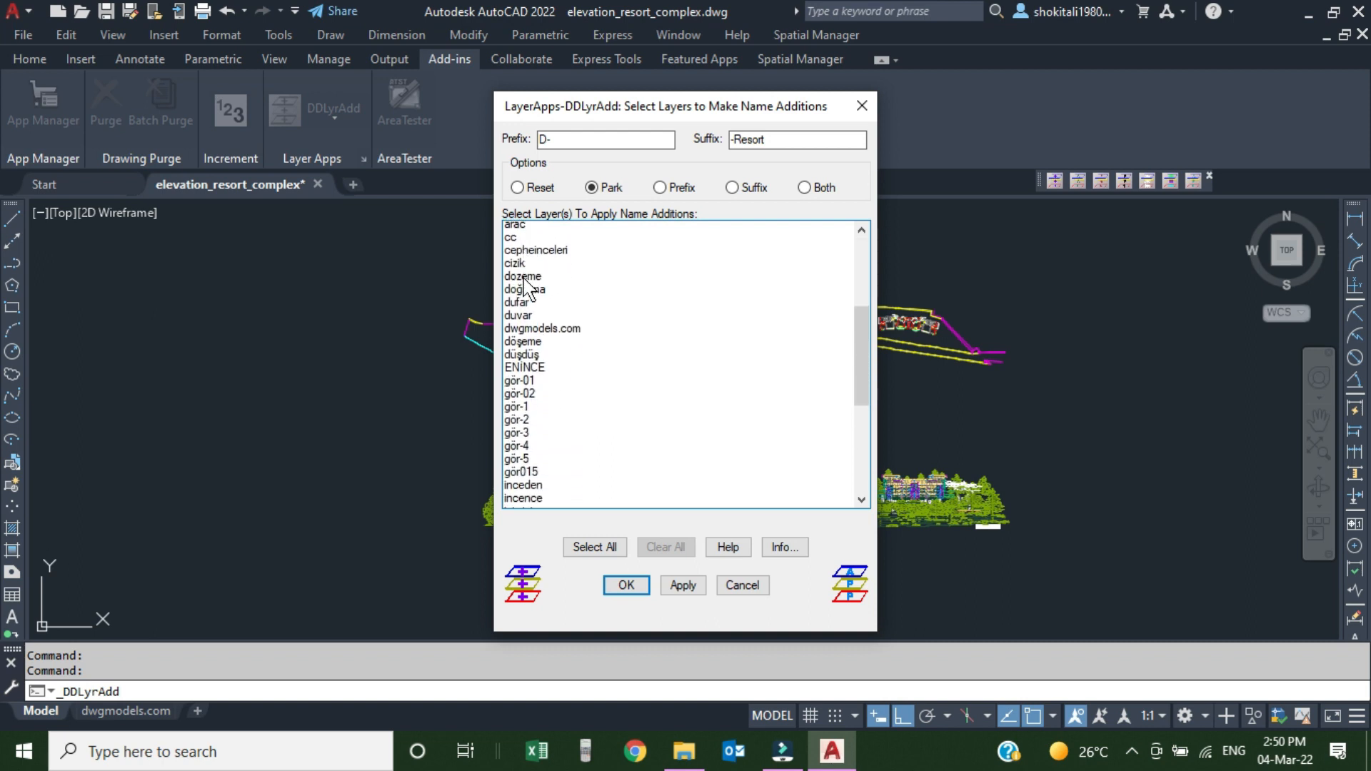
scroll(525, 311, "up", 10)
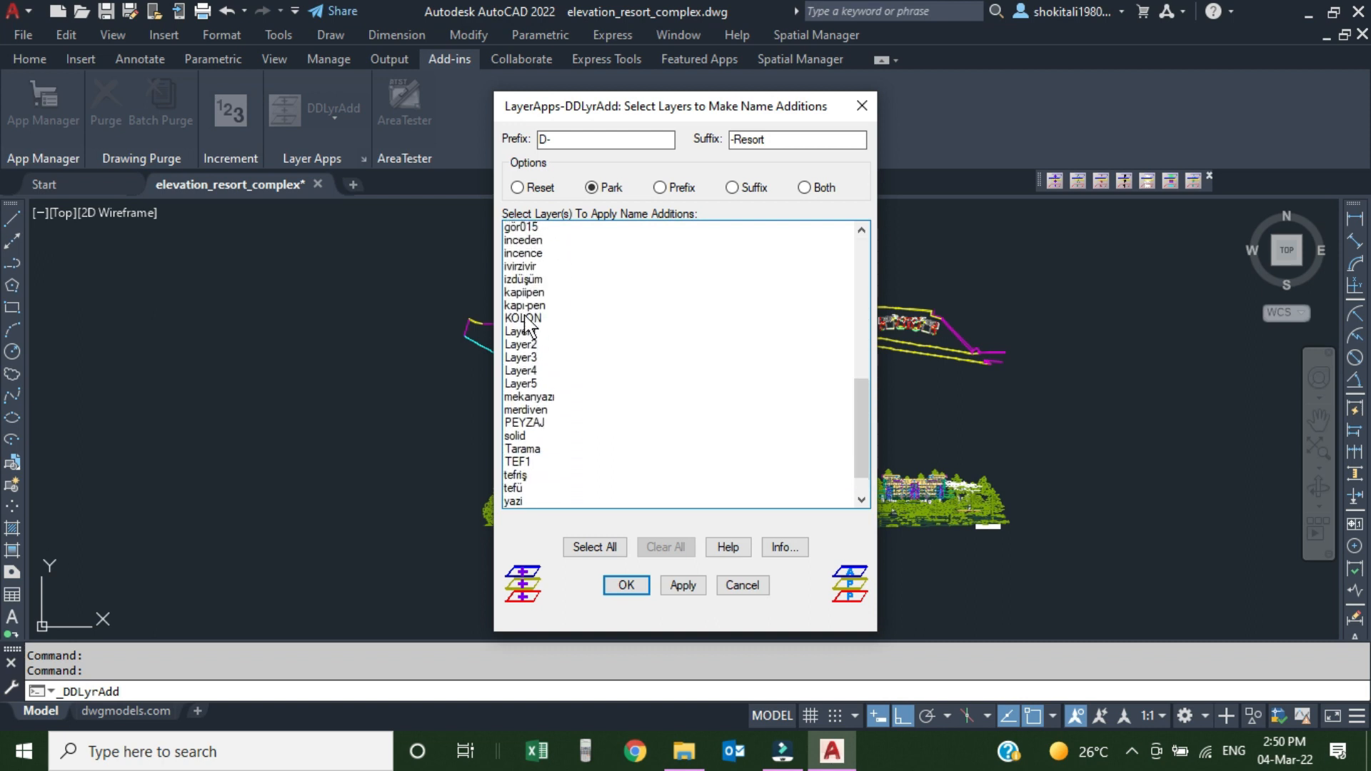
scroll(525, 312, "up", 3)
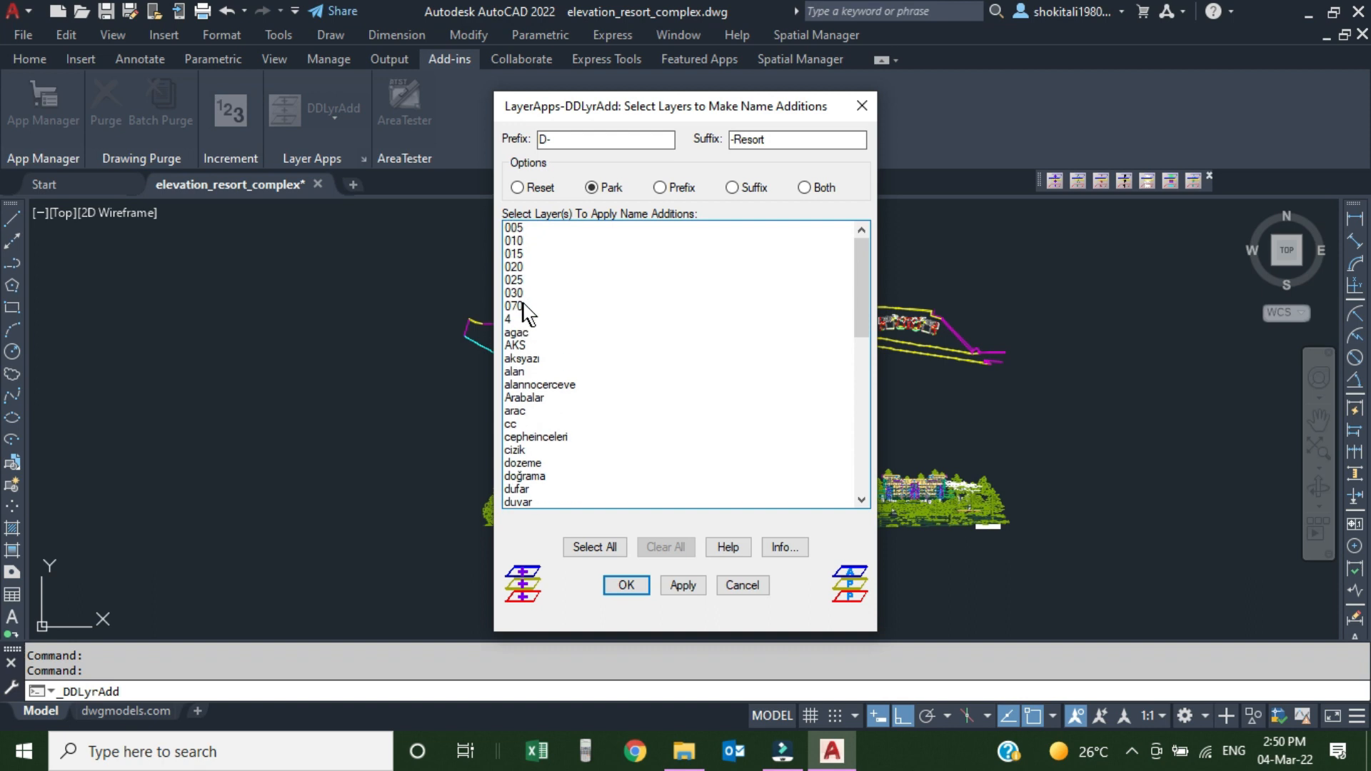
Step: Try selecting the separate layers 005, 015 and 030 for the name additions
left_click(518, 229)
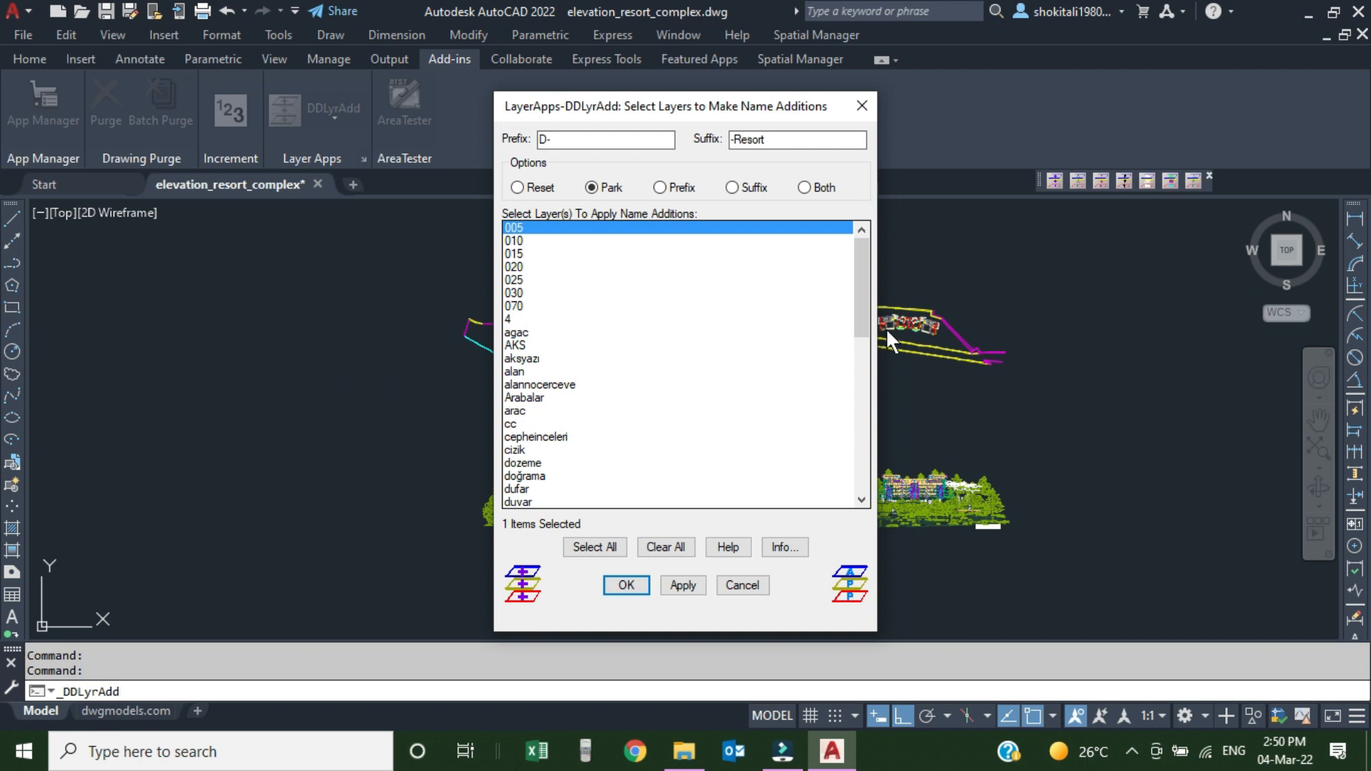
left_click(515, 253)
left_click(514, 292)
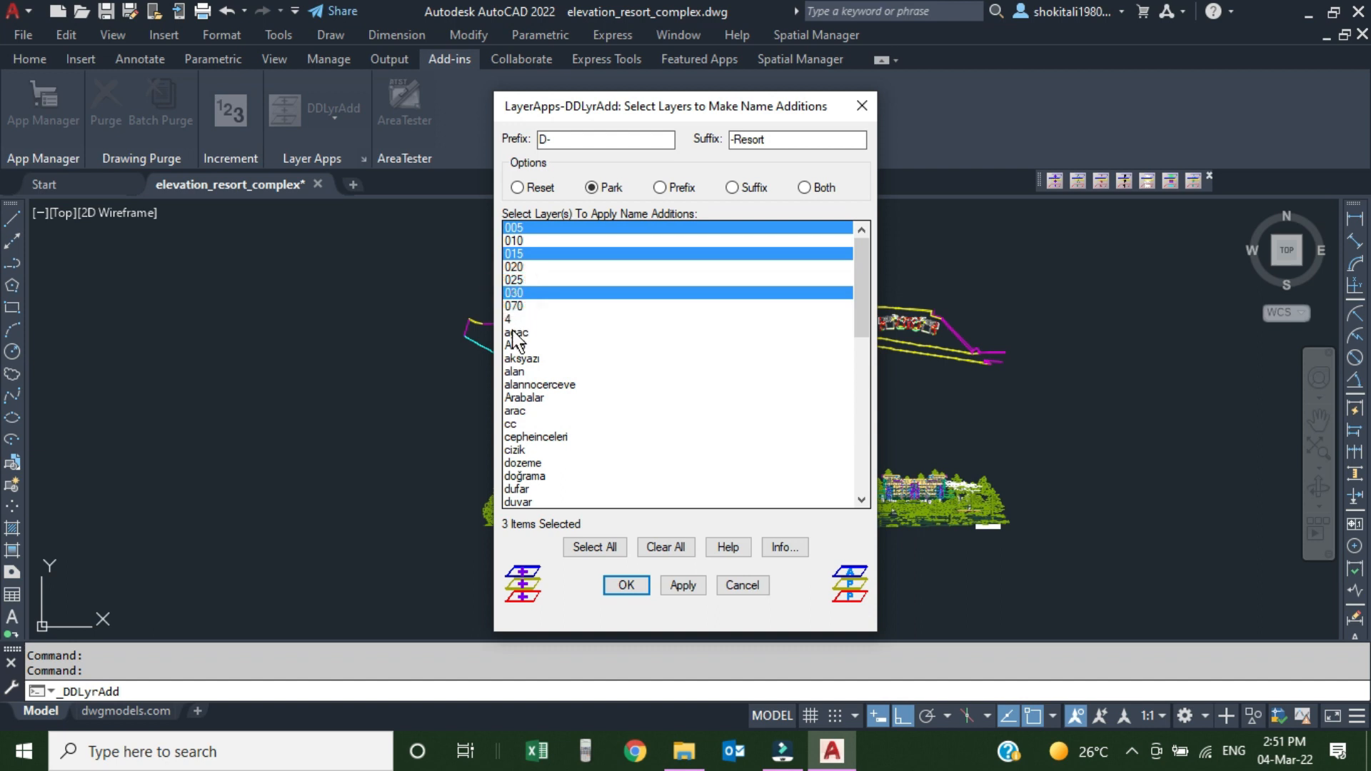
left_click(514, 333)
left_click(517, 330)
Step: Add the prefix Res- to layers 005 through 4, and extend the addition to both prefix and the suffix -Resort
left_click(514, 228)
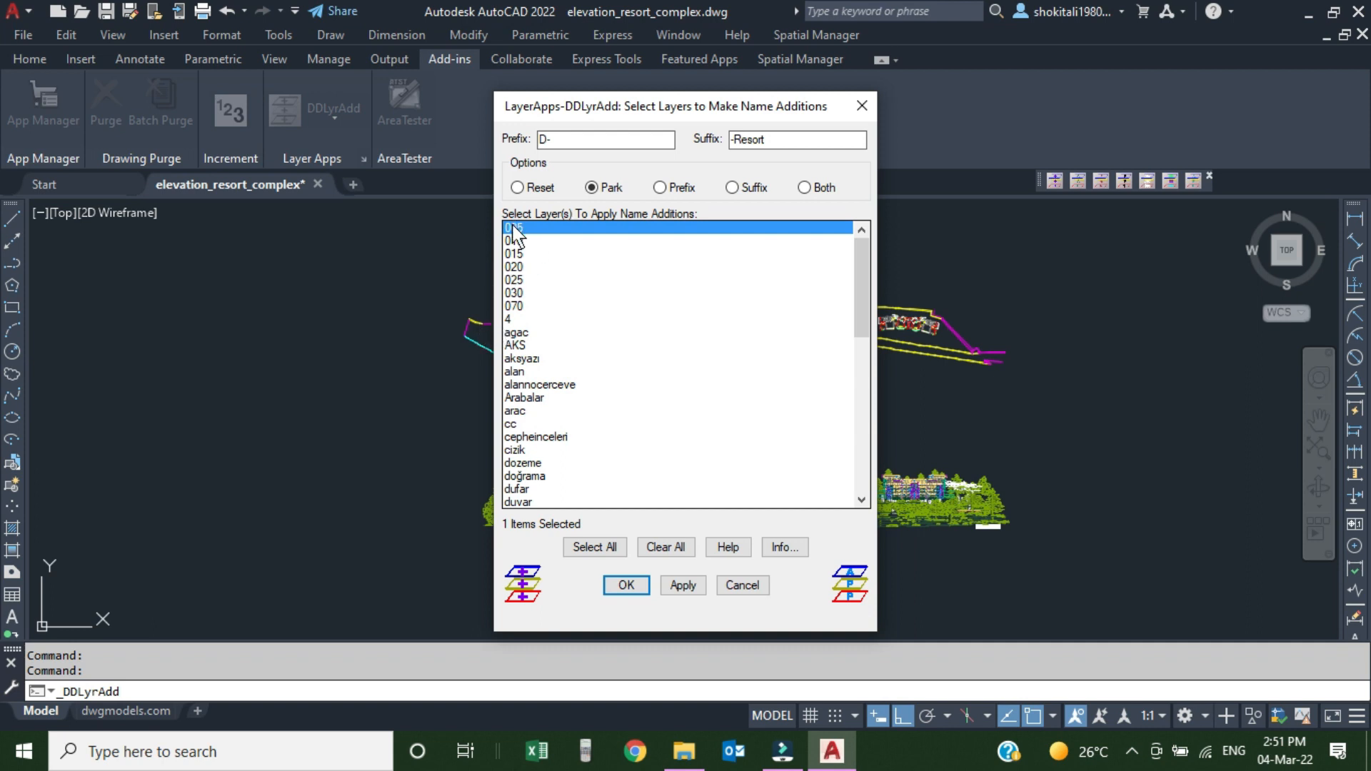
left_click(514, 319, "shift")
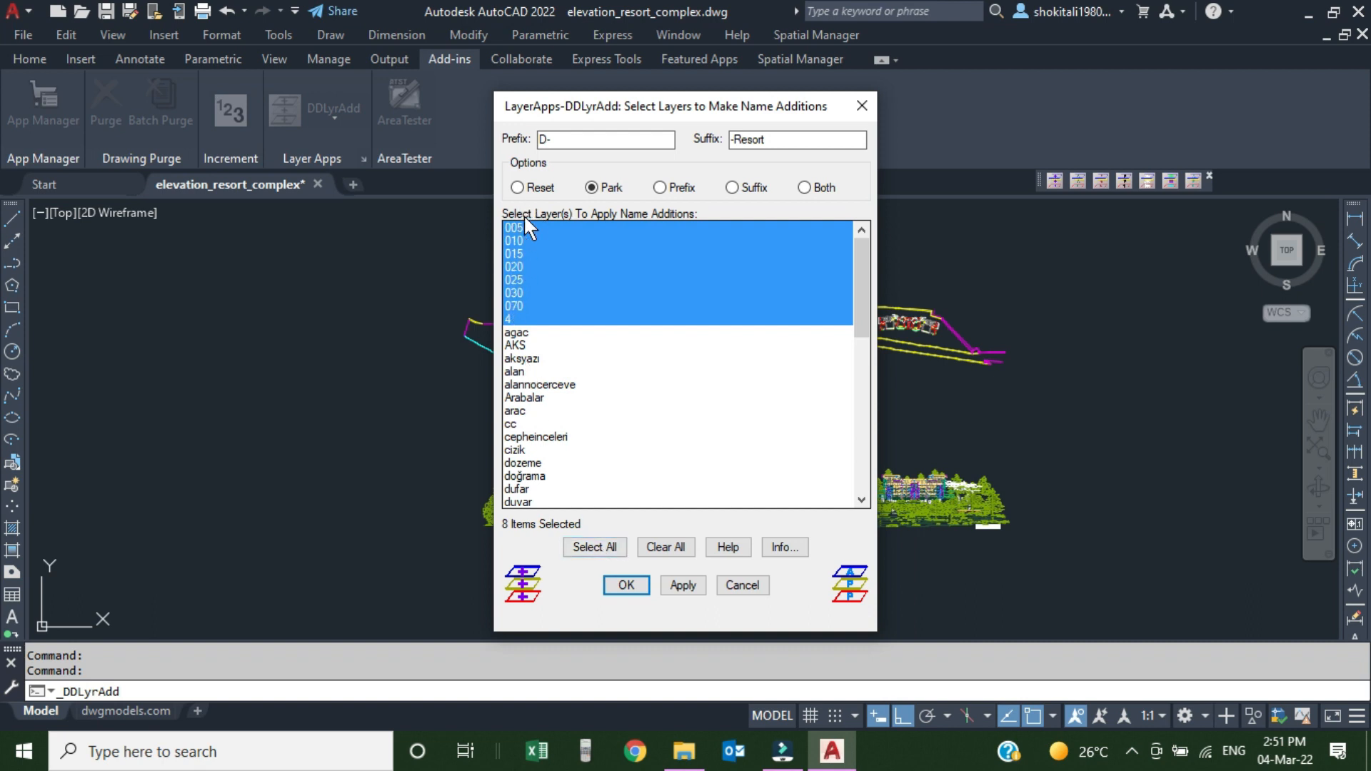
double_click(554, 141)
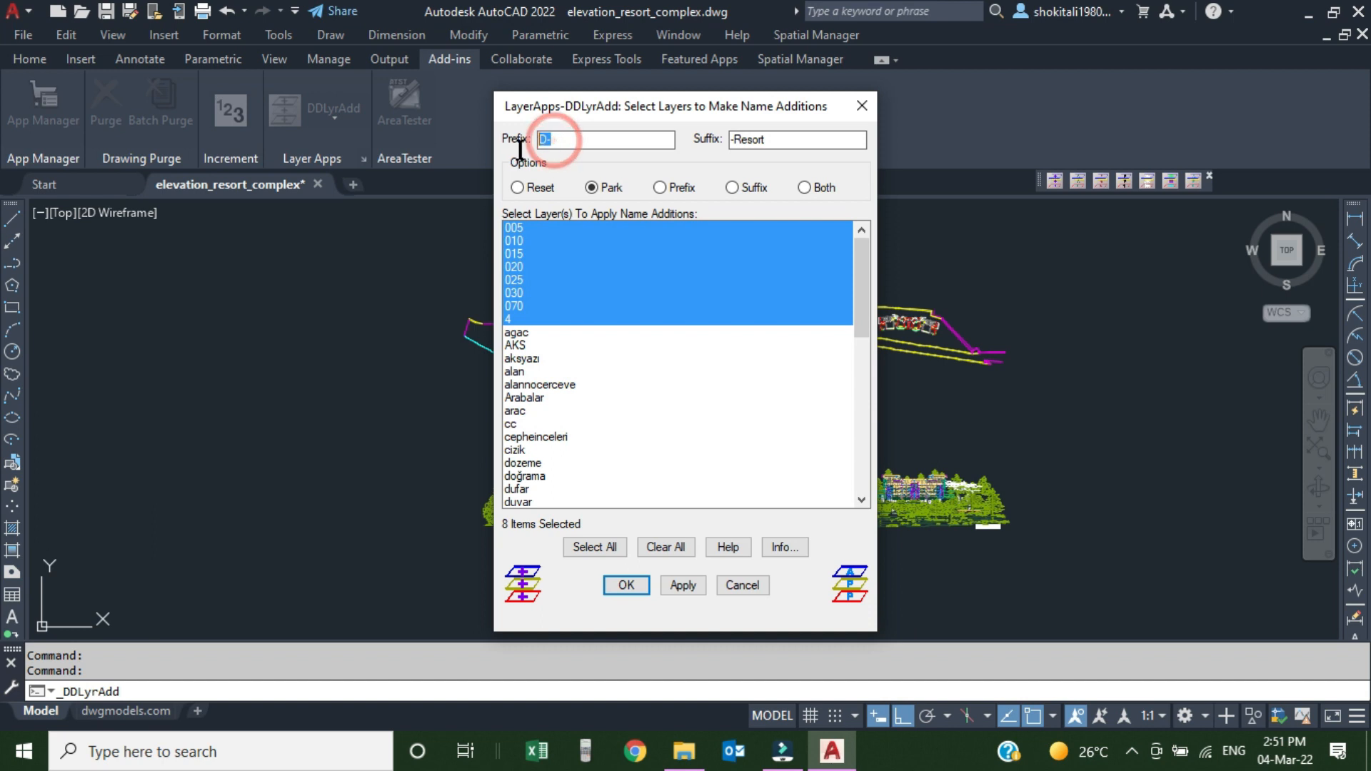
type("Res")
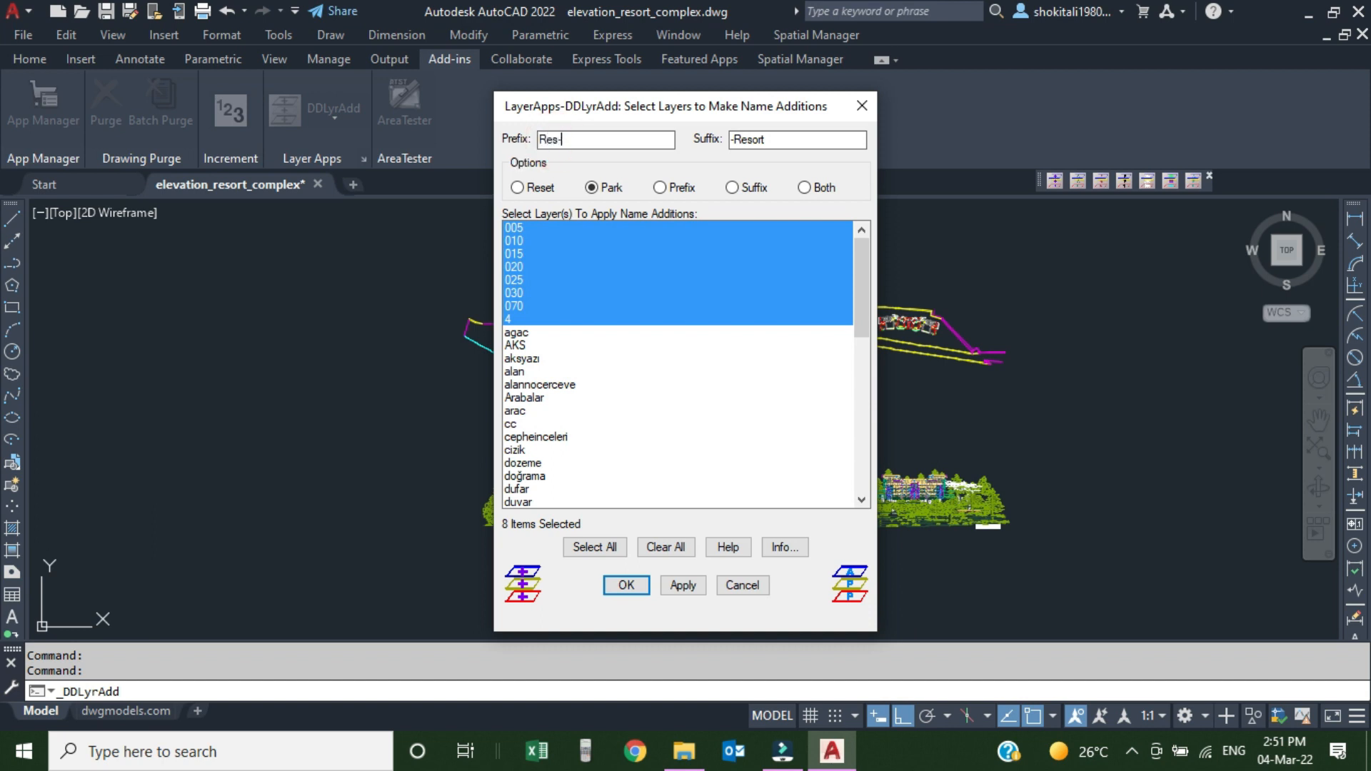
type("-")
left_click(660, 187)
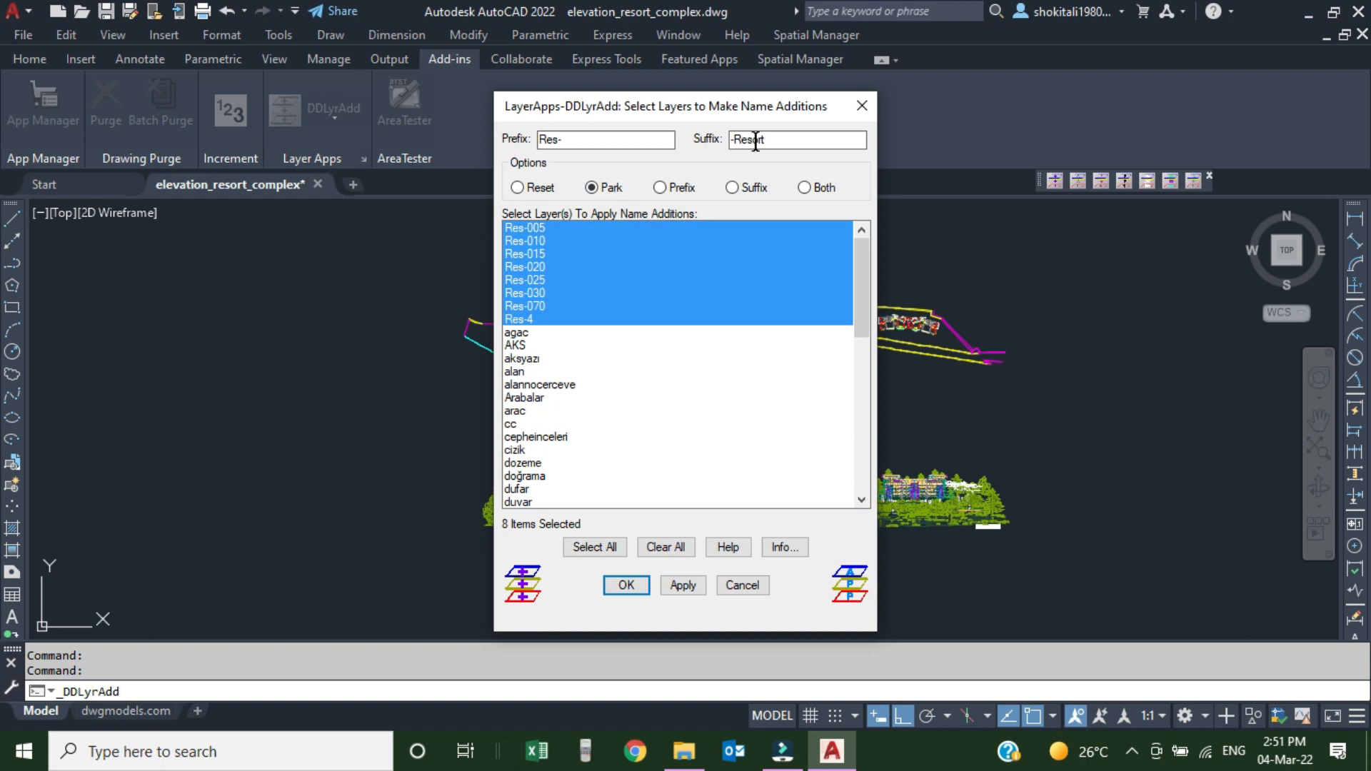
left_click(803, 186)
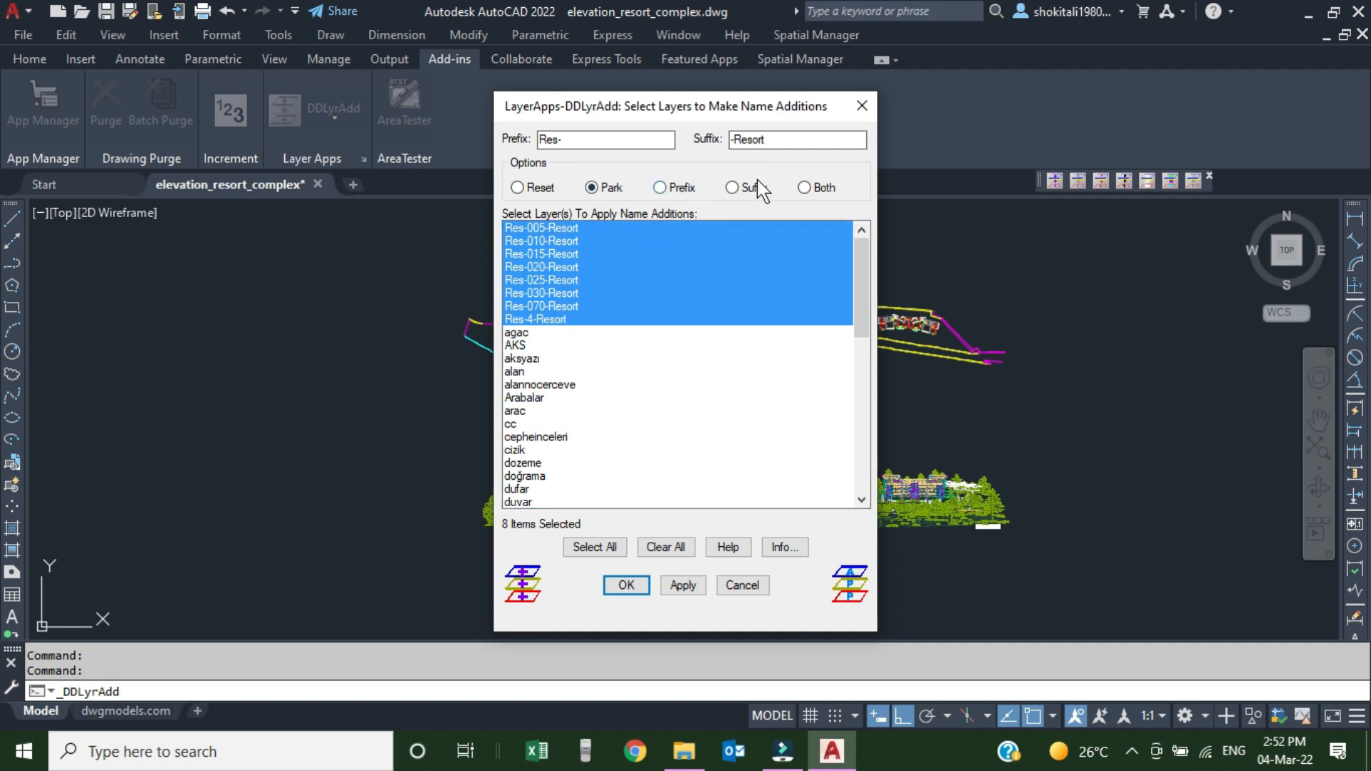
Step: Add only the suffix -Resort to layers agac through cizik and accept the layer name additions
left_click(515, 335)
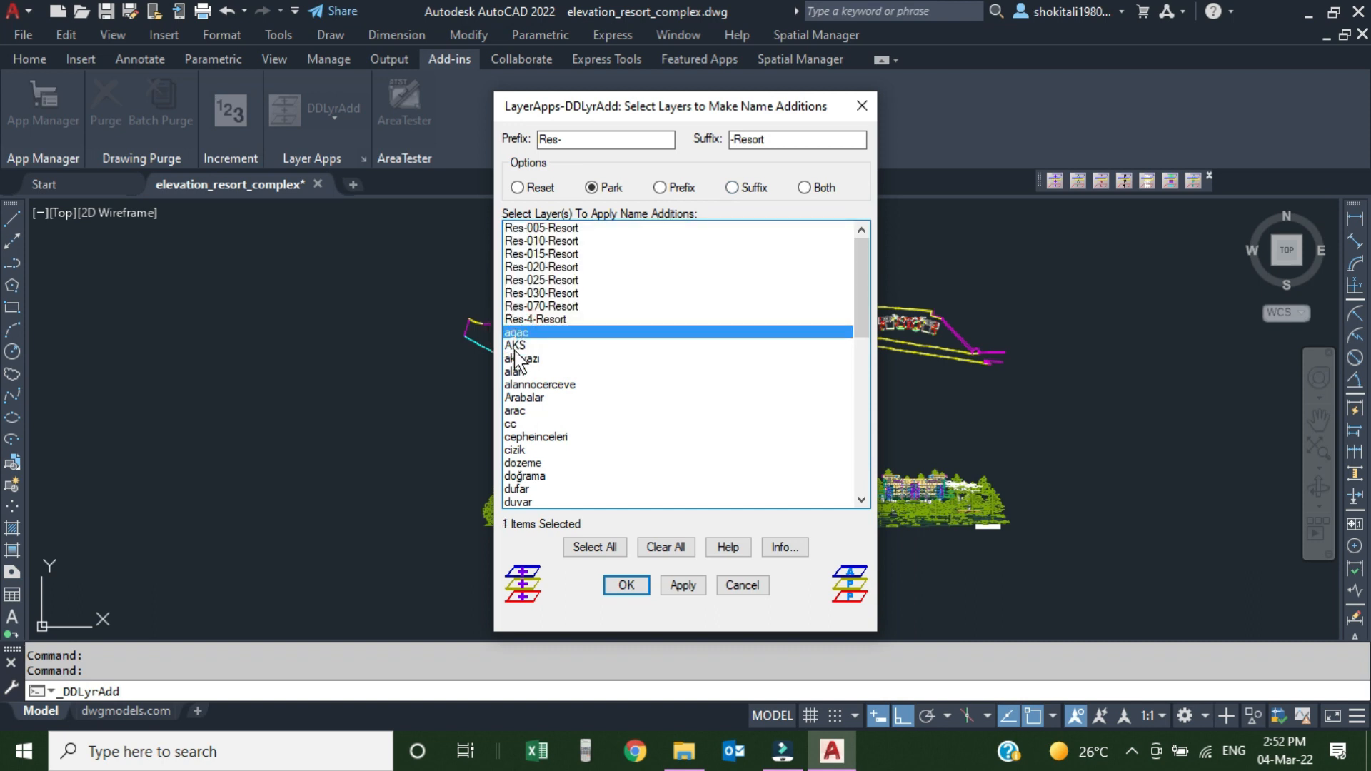
left_click(521, 450, "shift")
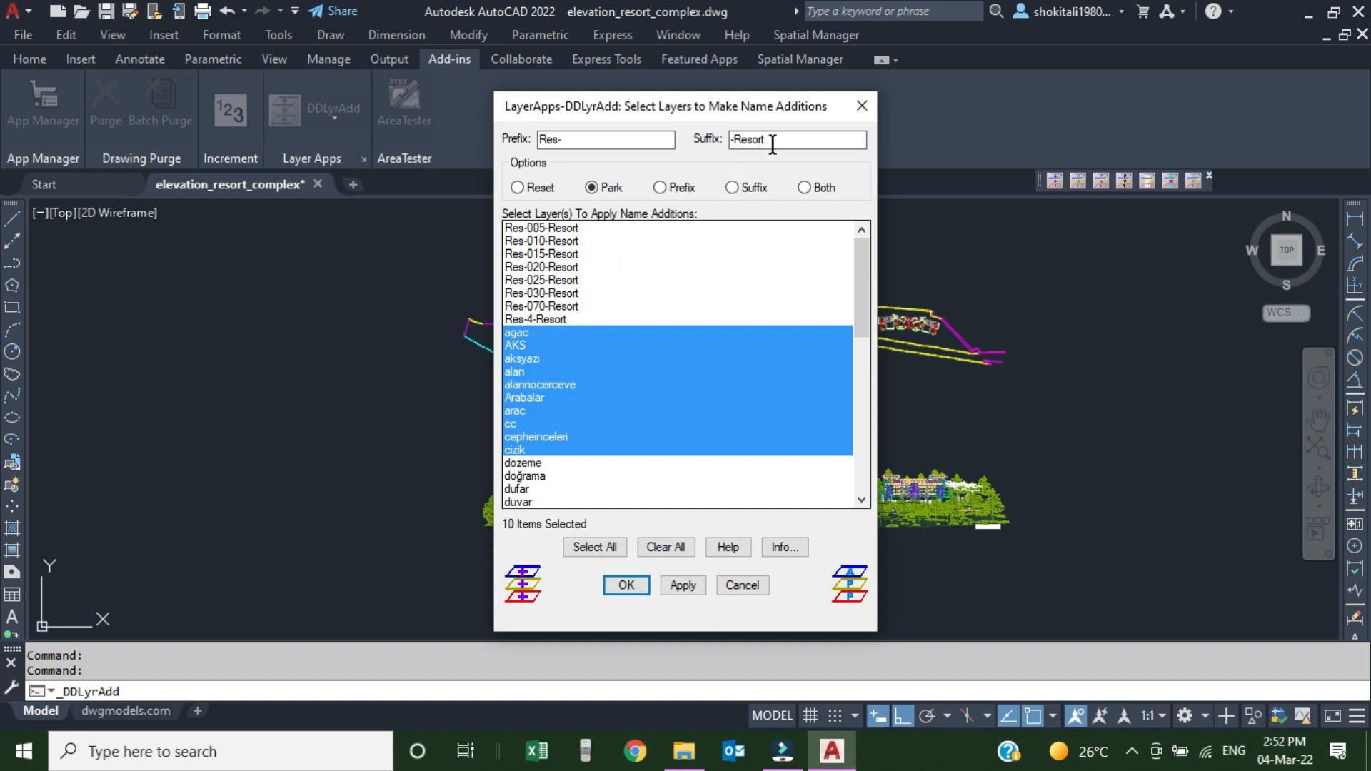
left_click_drag(773, 140, 698, 147)
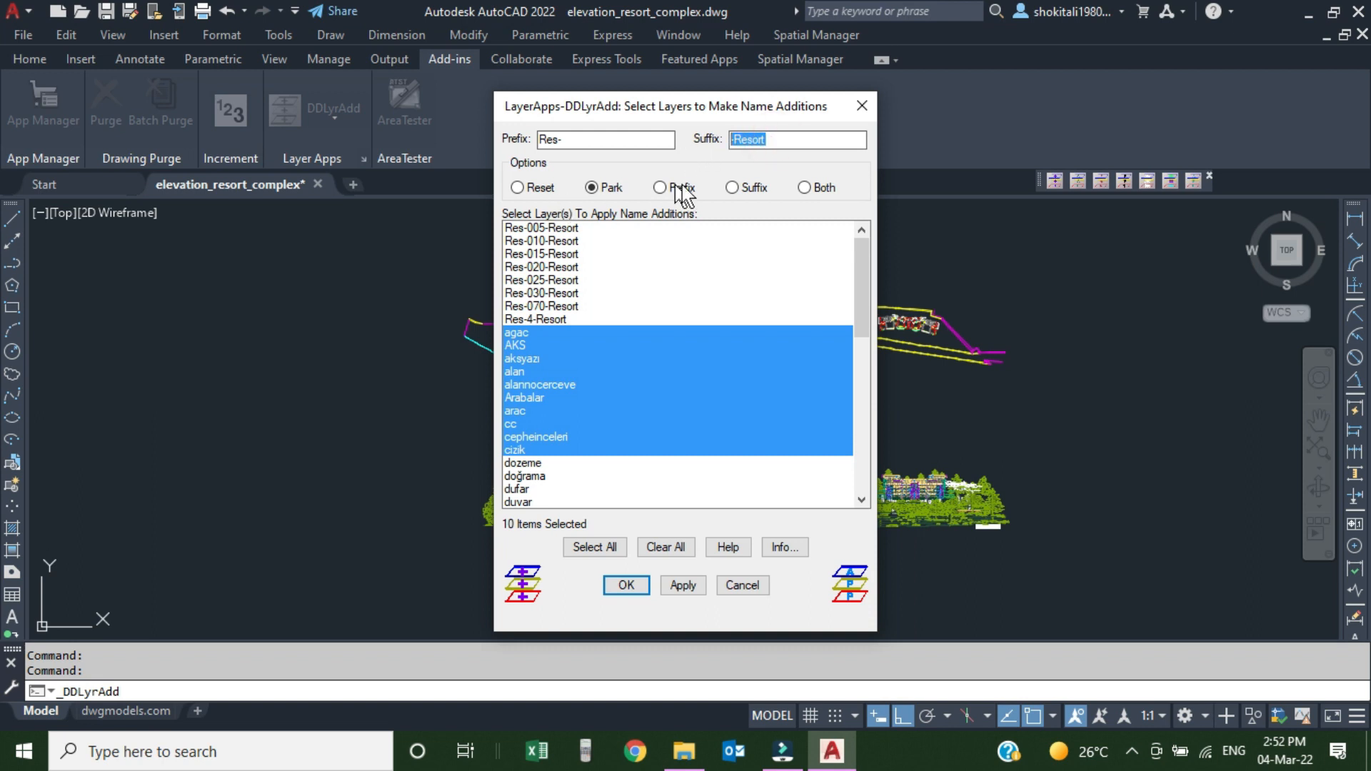
left_click(733, 187)
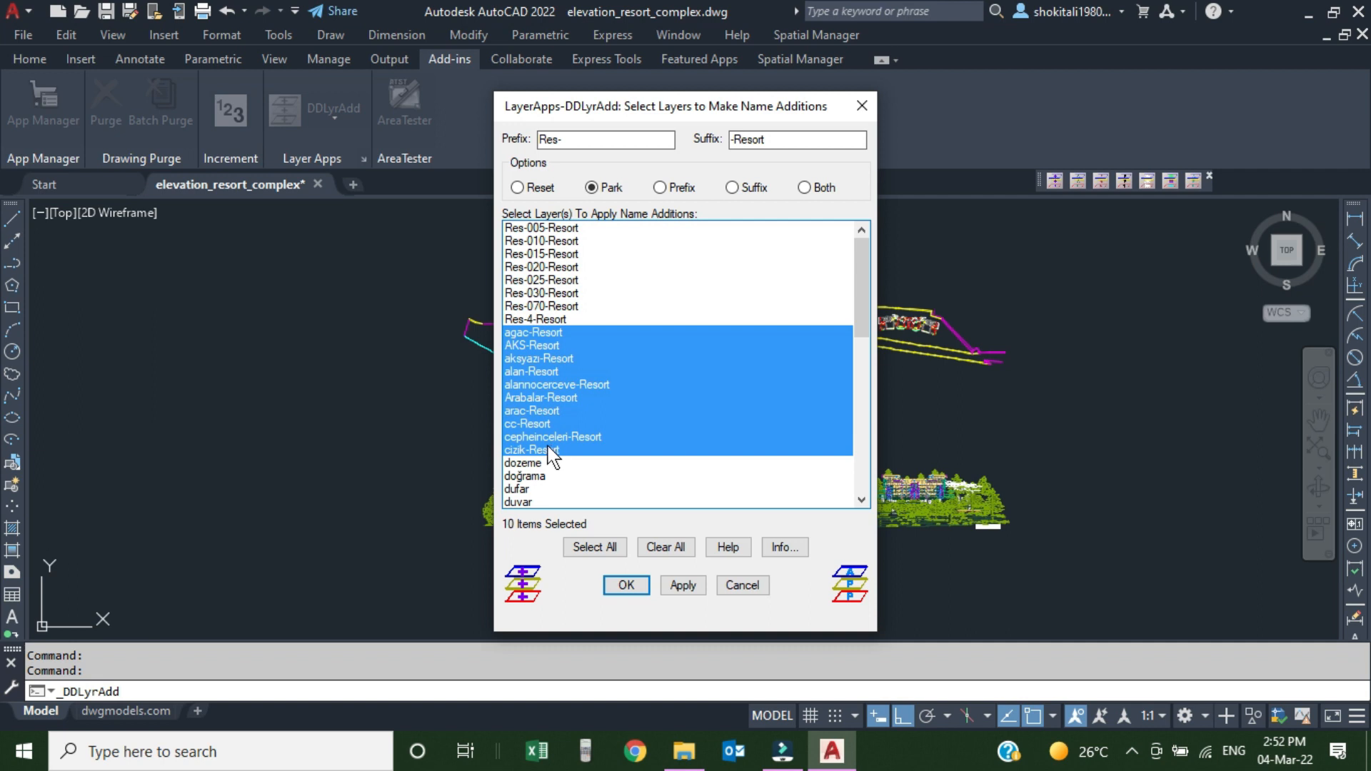
left_click(626, 586)
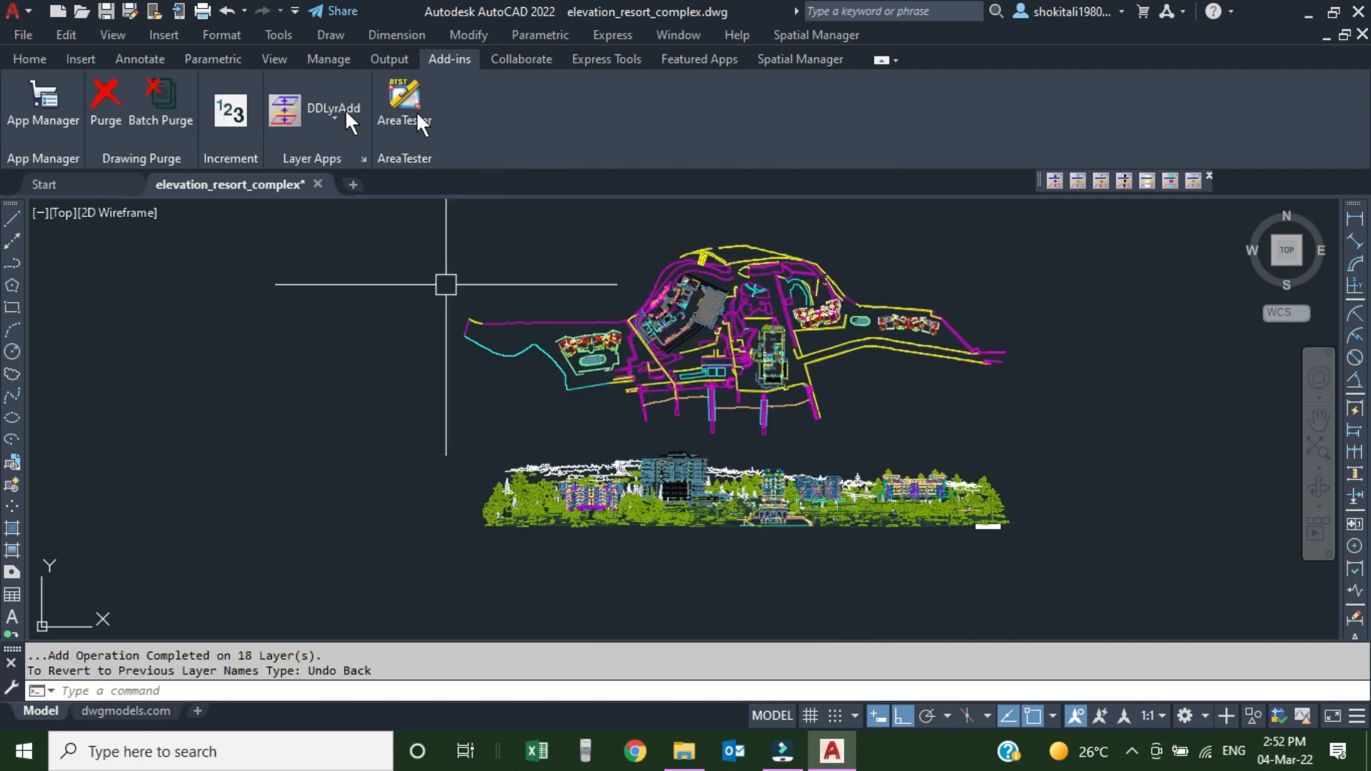
Step: Check the renamed layers in the Layer Properties Manager, widening the Name column to read full names, and close it
type("la")
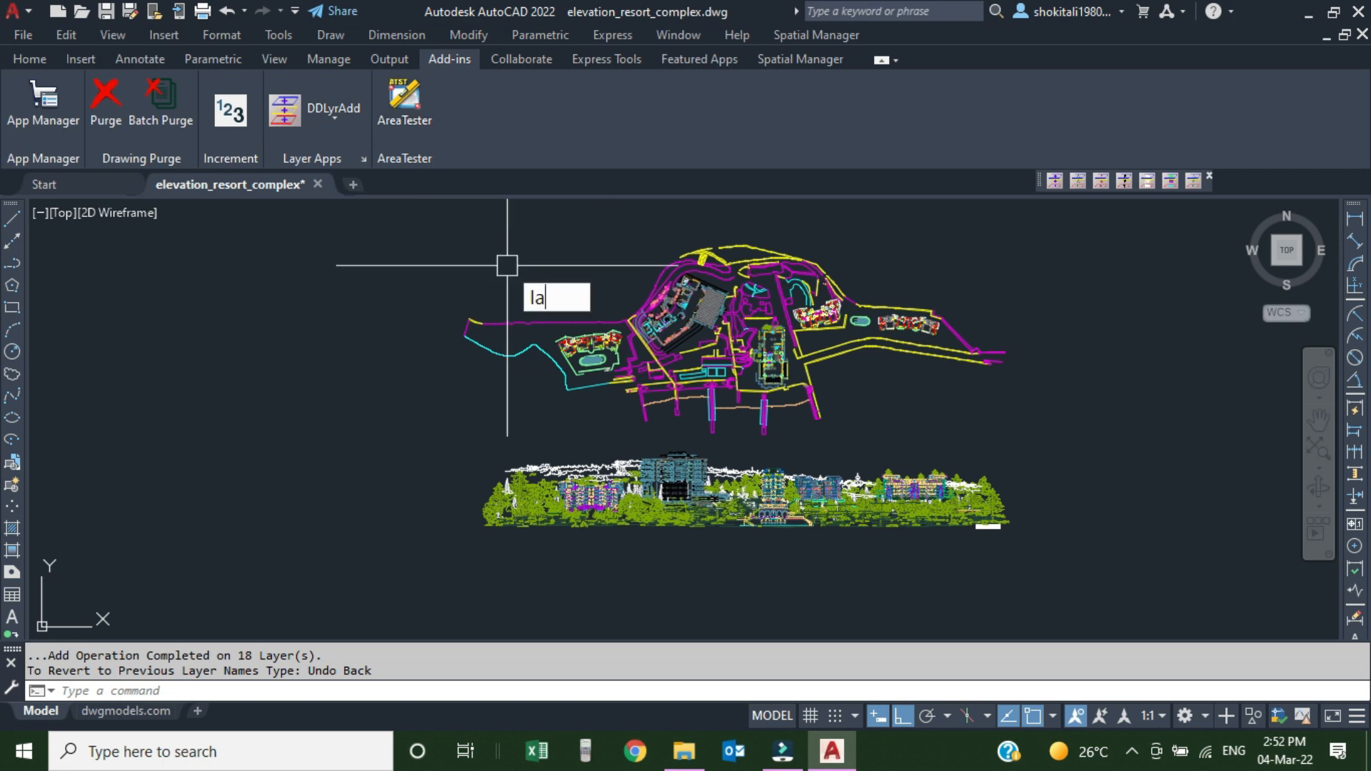
key("Return")
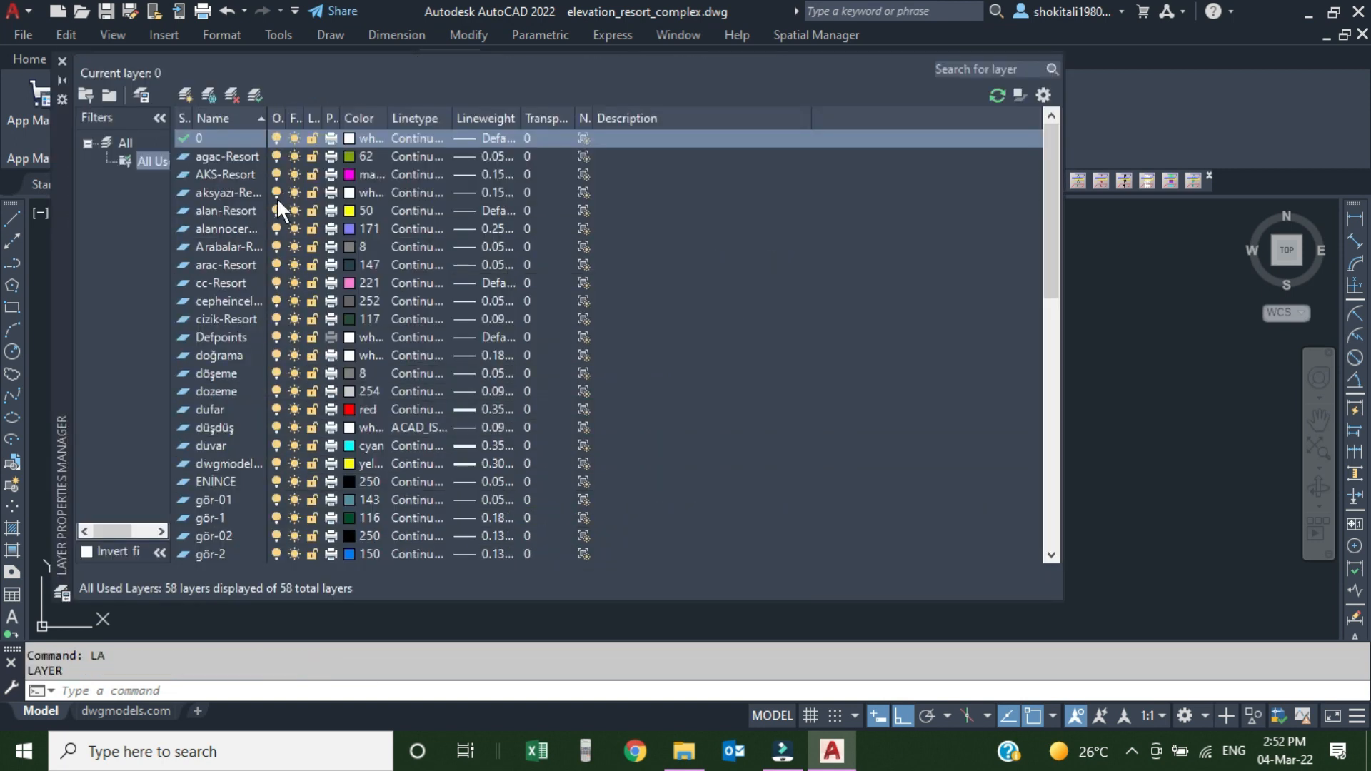
mouse_move(62, 197)
left_mouse_down()
mouse_move(263, 224)
mouse_move(384, 310)
mouse_move(442, 251)
left_mouse_up()
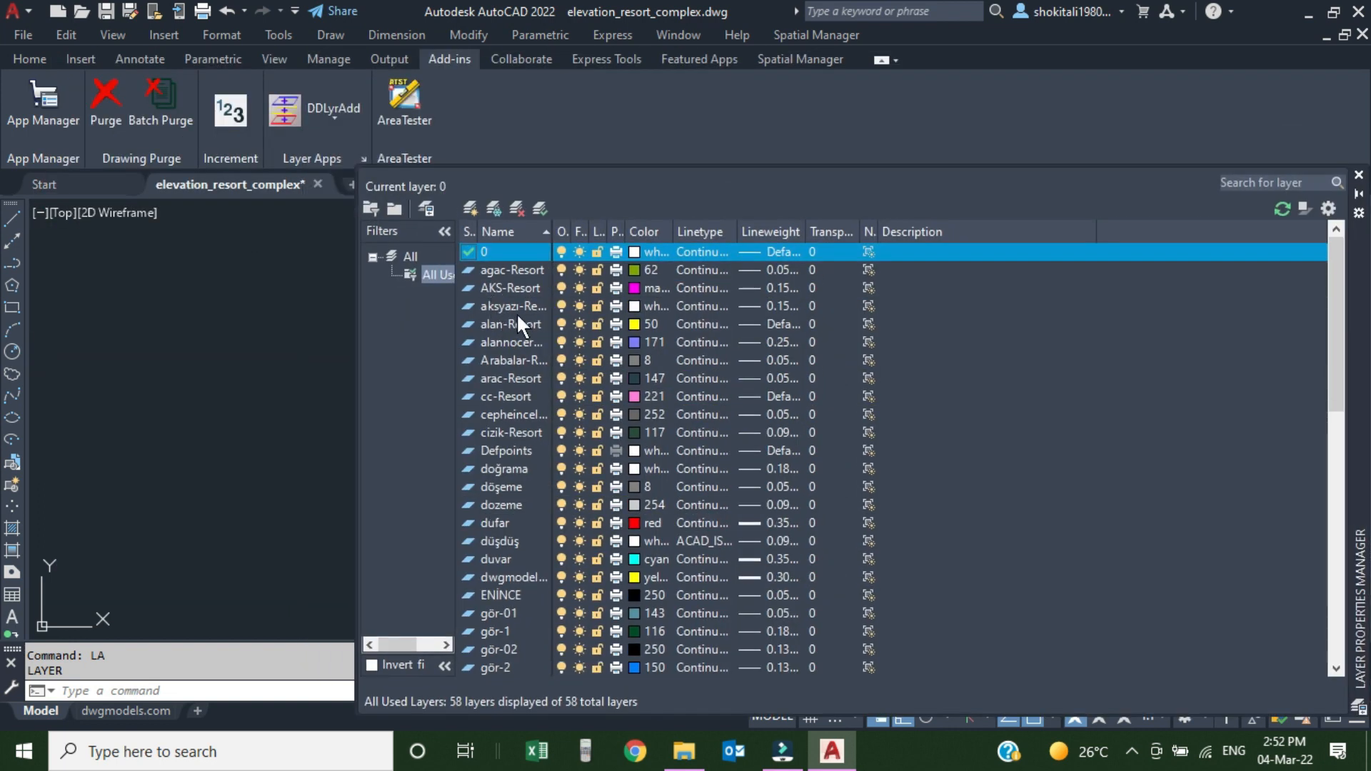
scroll(513, 311, "down", 3)
scroll(518, 339, "up", 3)
left_click_drag(555, 224, 709, 226)
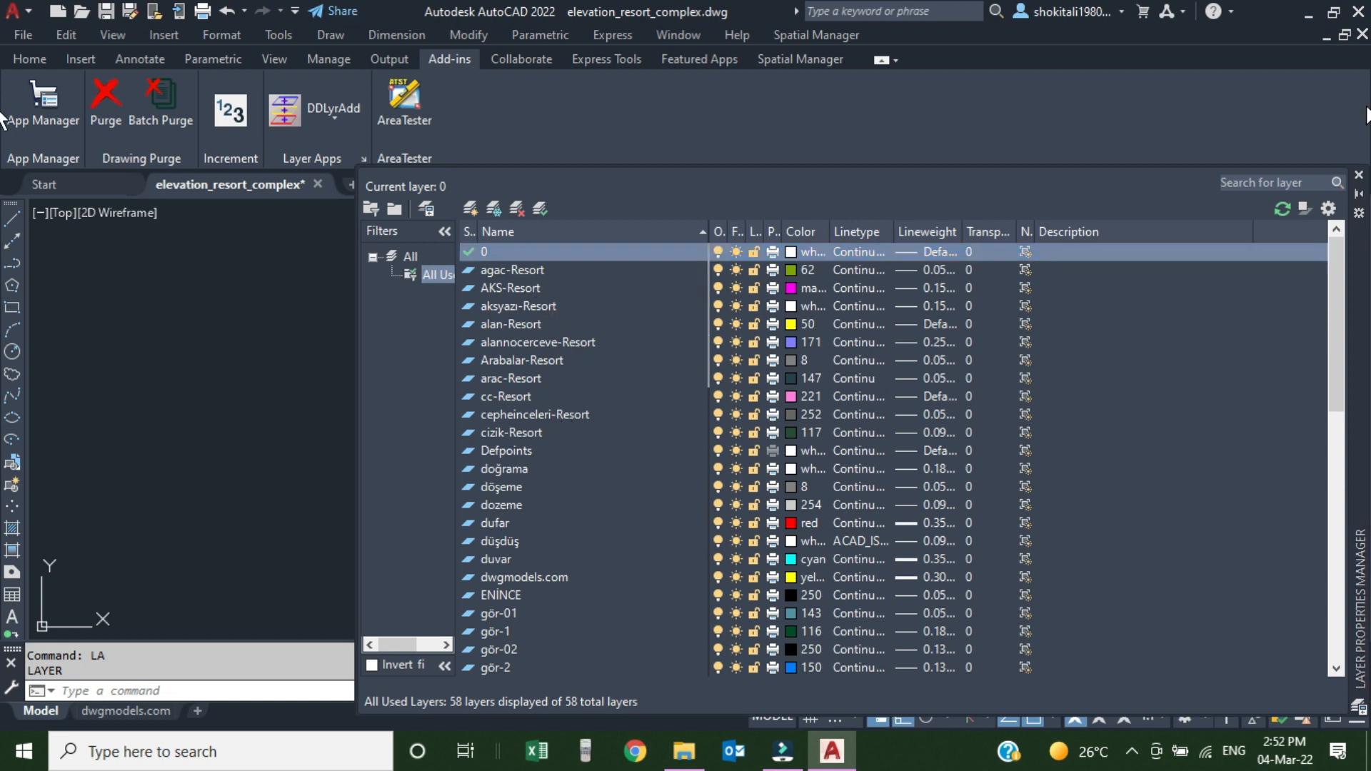
left_click(1358, 176)
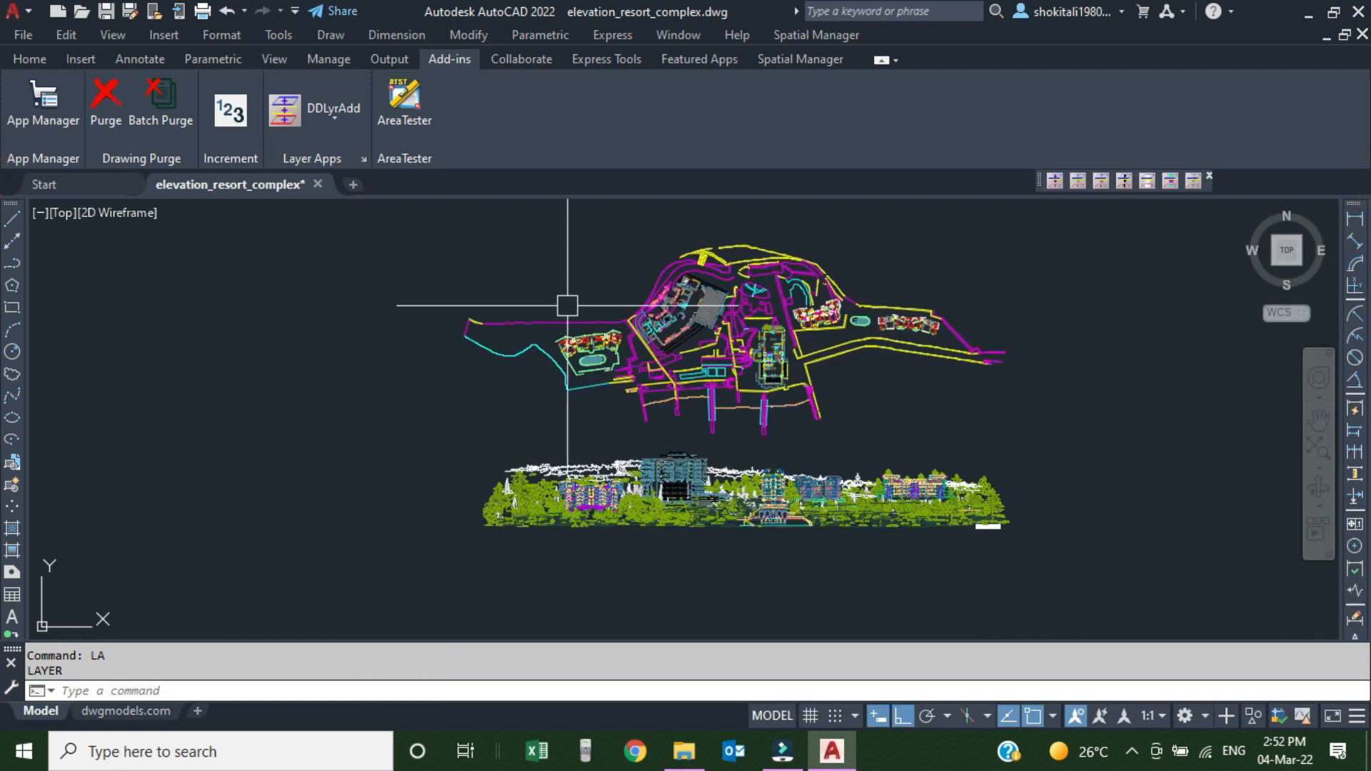
Step: Start DDLyrCas and change layers agac-Resort through doğrama to Up 1st case, capitalizing only the first letter
left_click(331, 117)
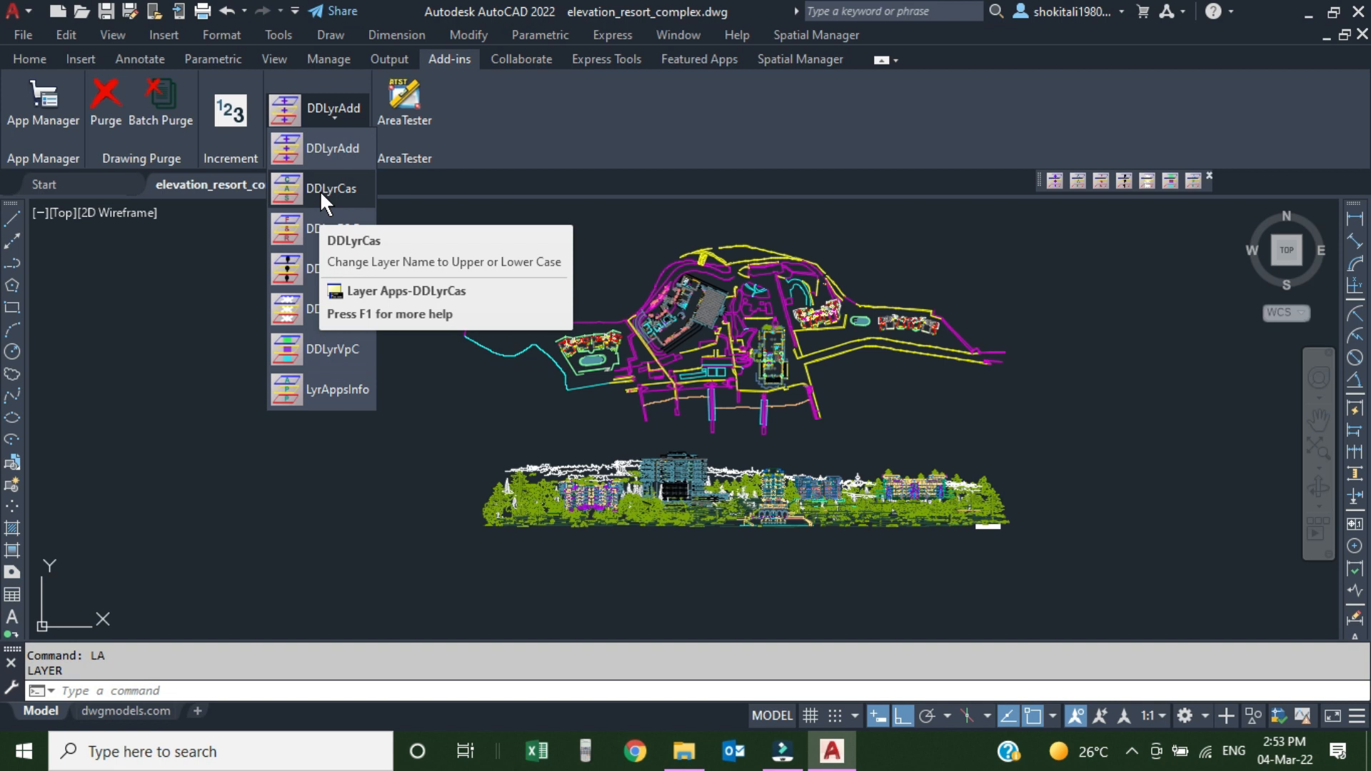
left_click(342, 190)
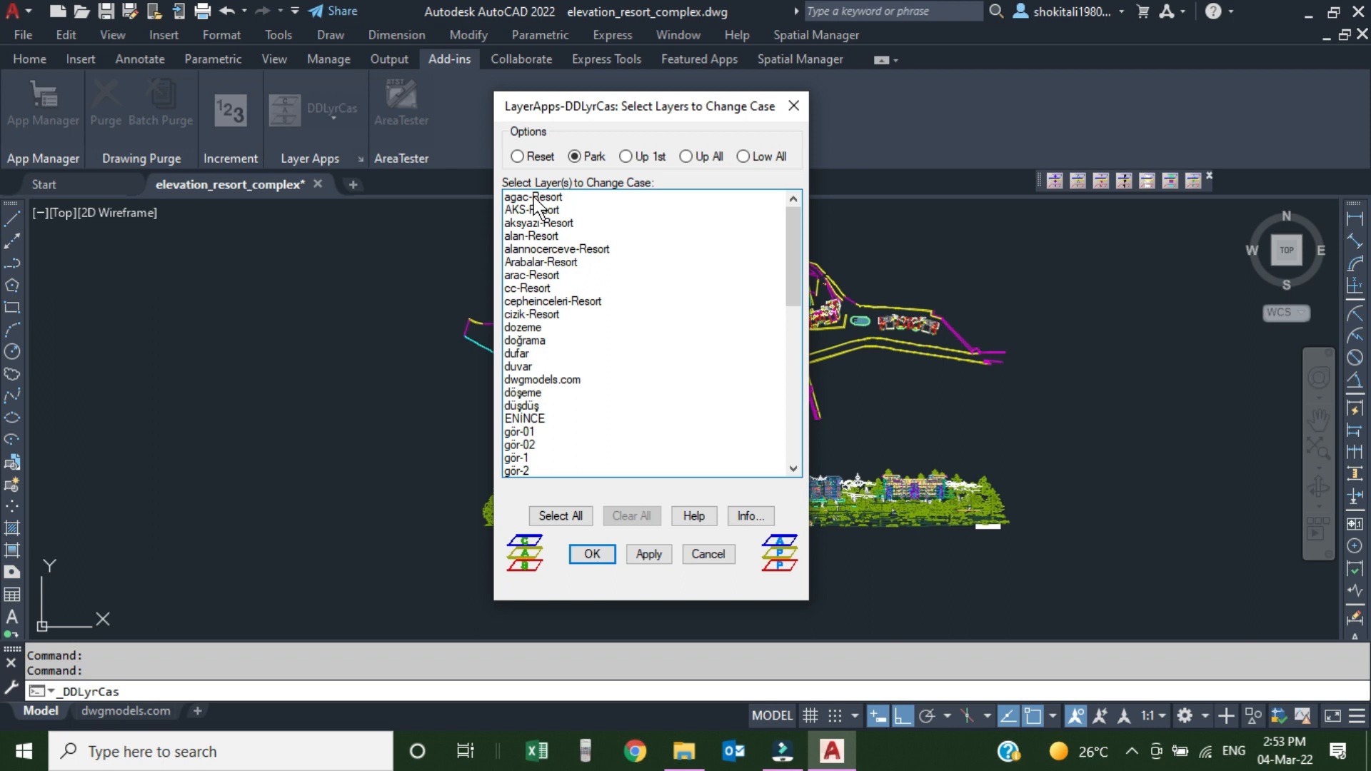
left_click(525, 200)
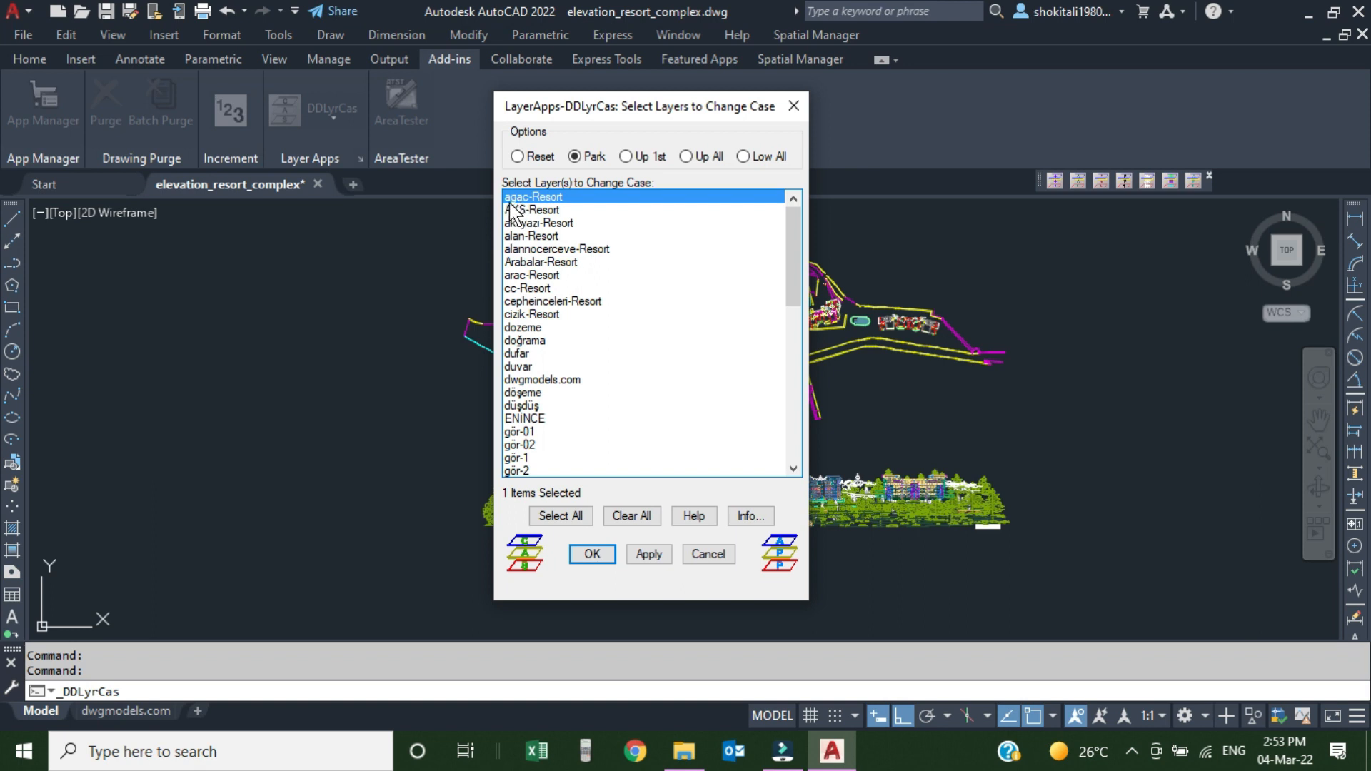
left_click(525, 342, "shift")
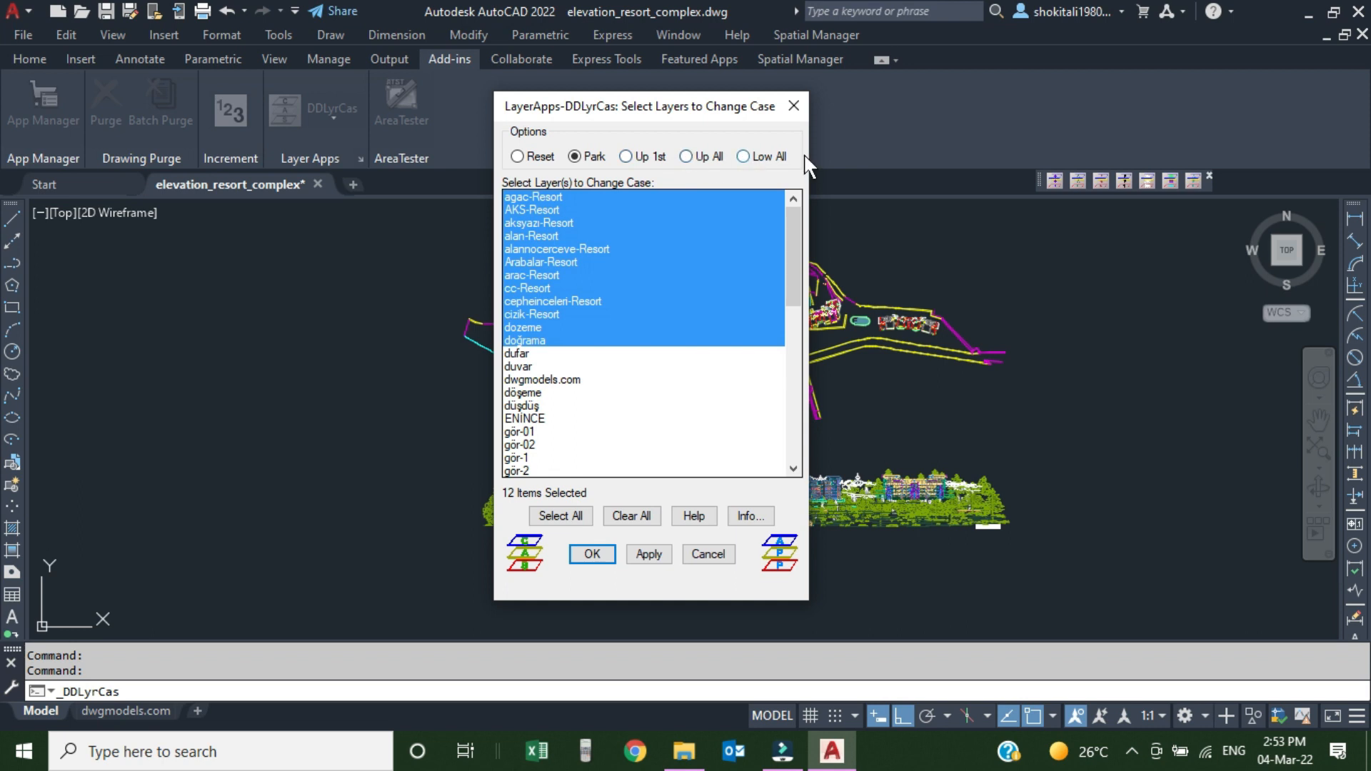
left_click(627, 157)
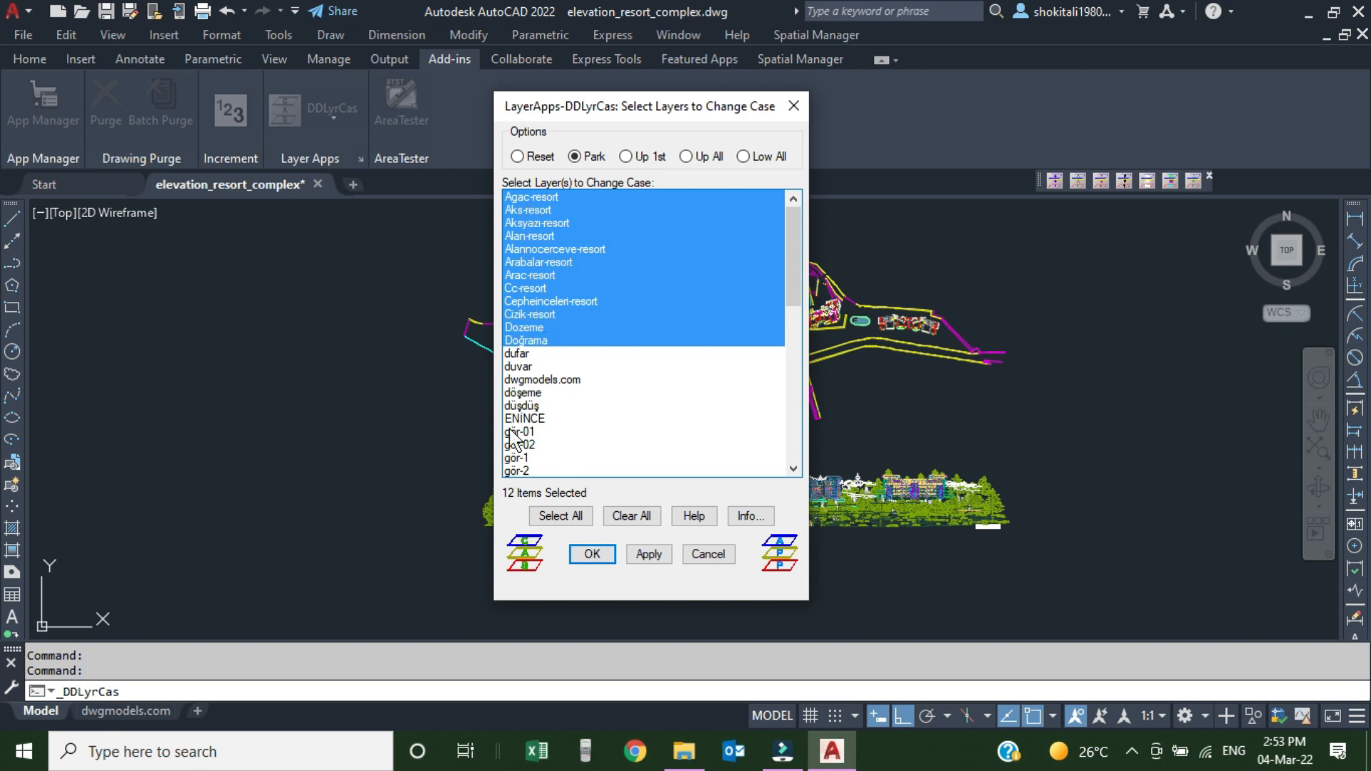
Step: Apply the Up 1st case to all layers in the drawing and accept the case change
left_click(565, 517)
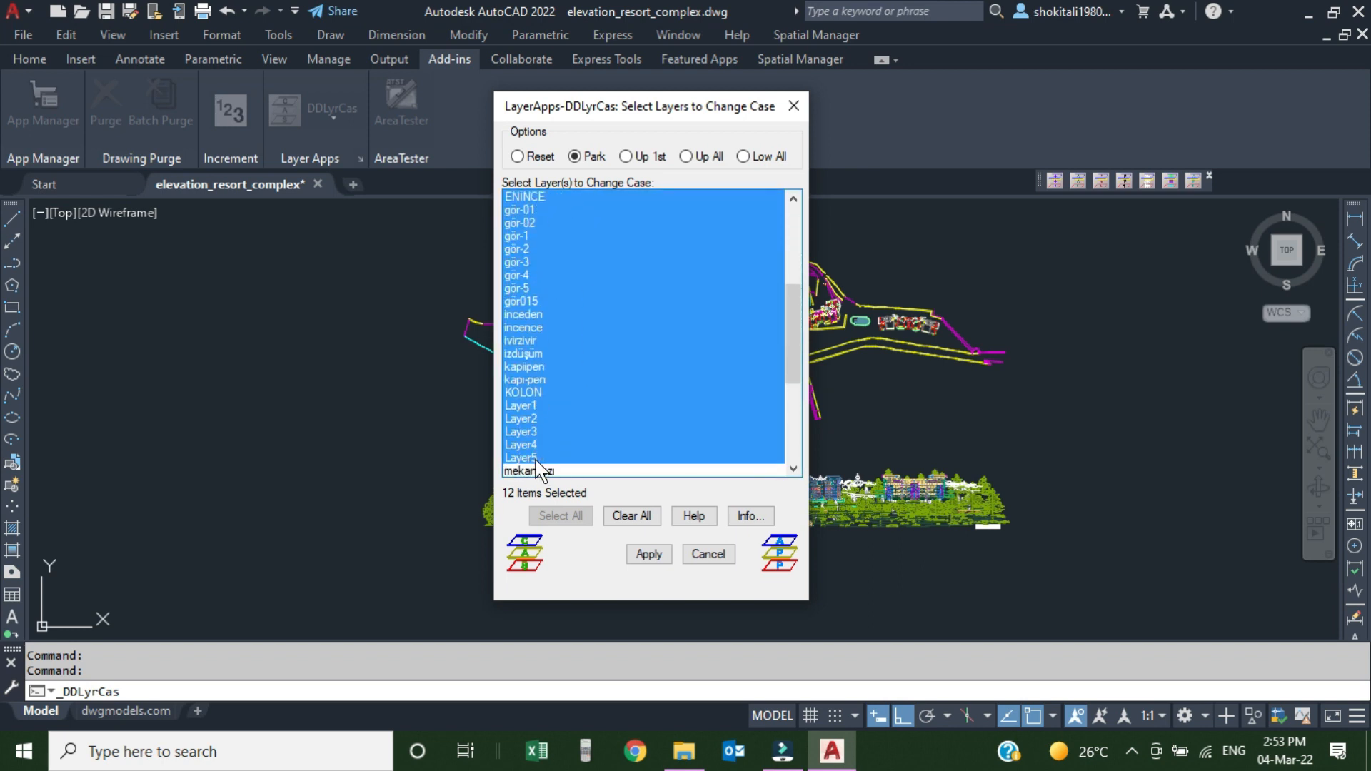
left_click(626, 157)
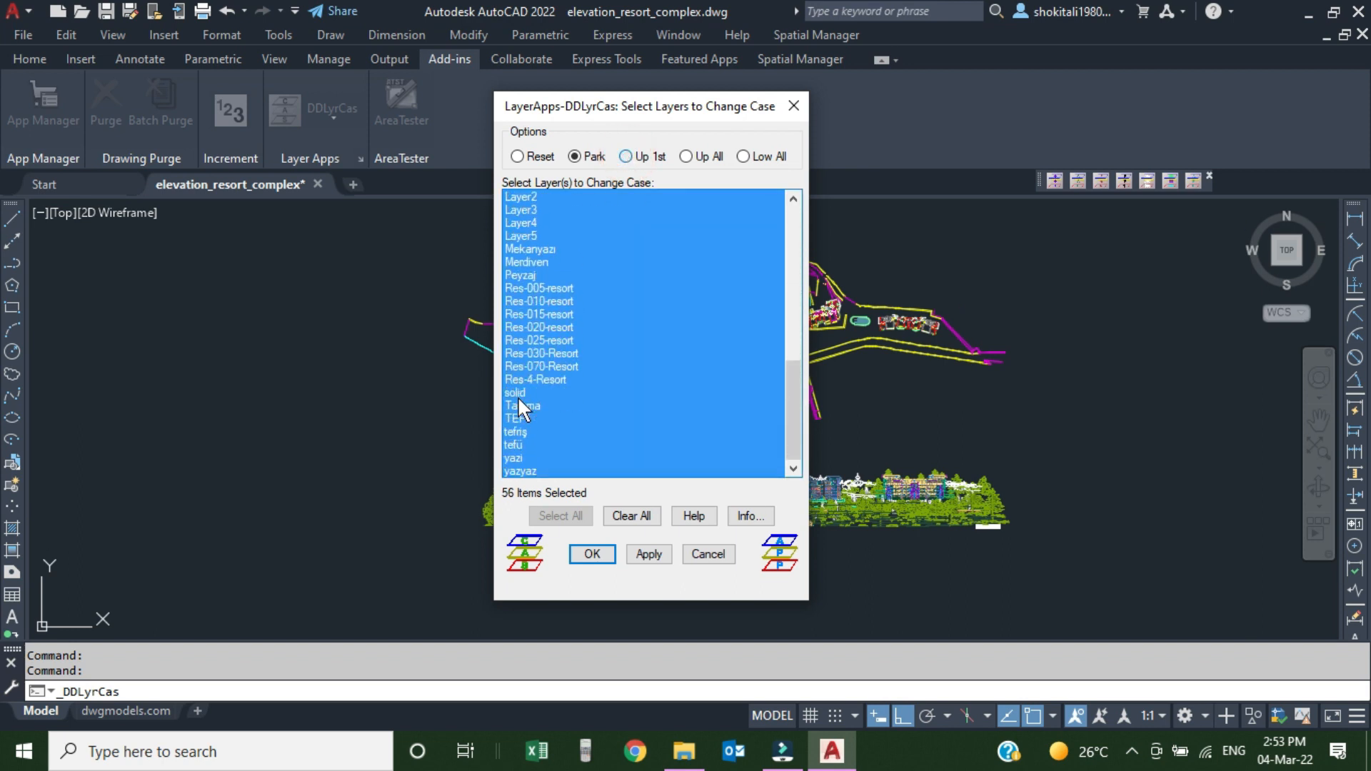
left_click(593, 555)
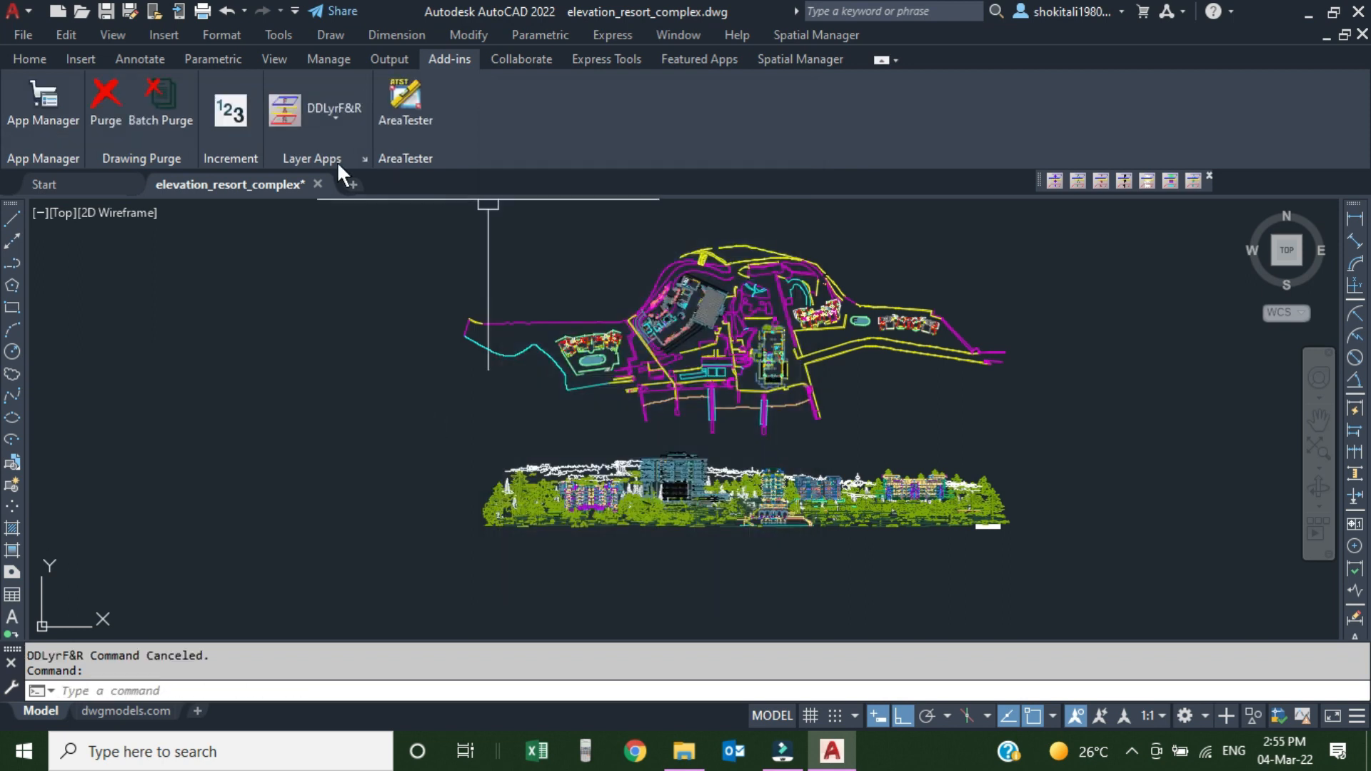
Step: Use DDLyrF&R with the Start option on Layer1 through Layer5, replacing Layer with Resort at the beginning of their names
left_click(336, 114)
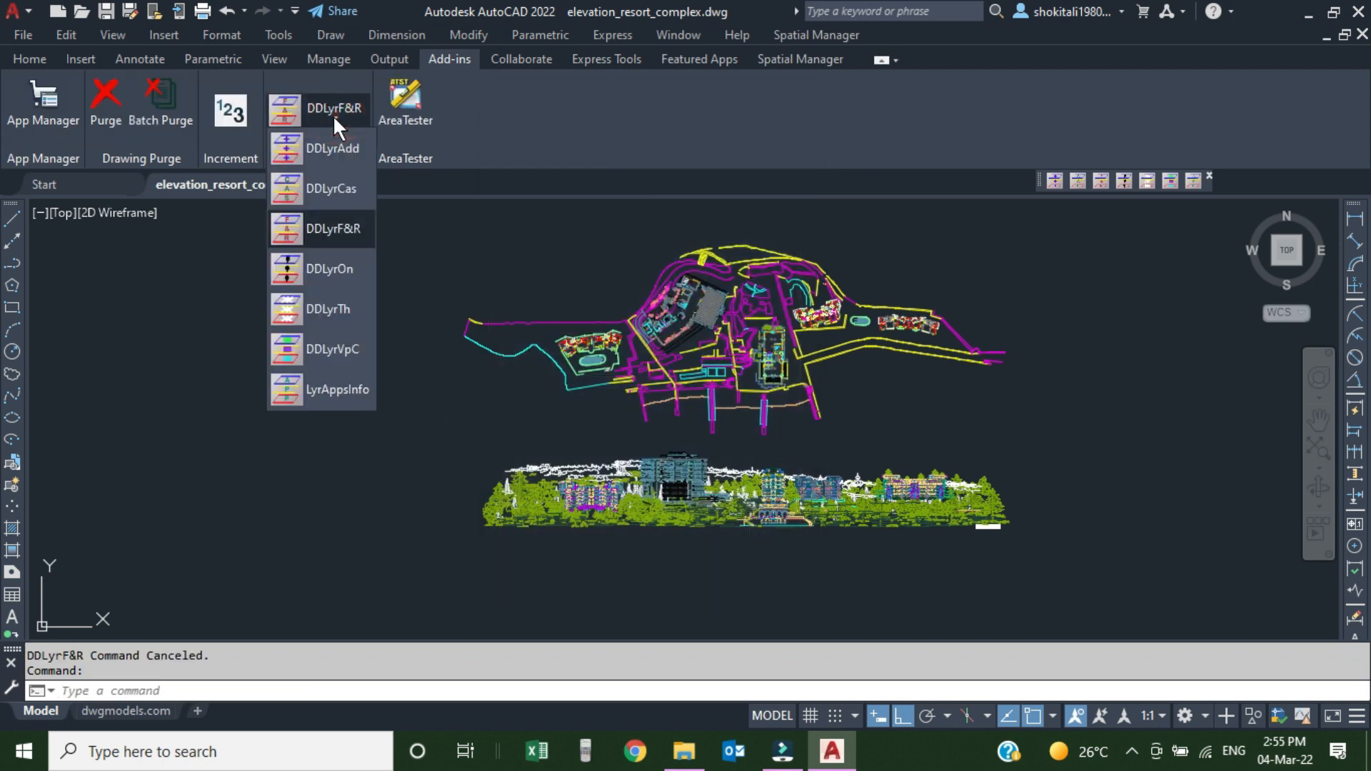
left_click(324, 229)
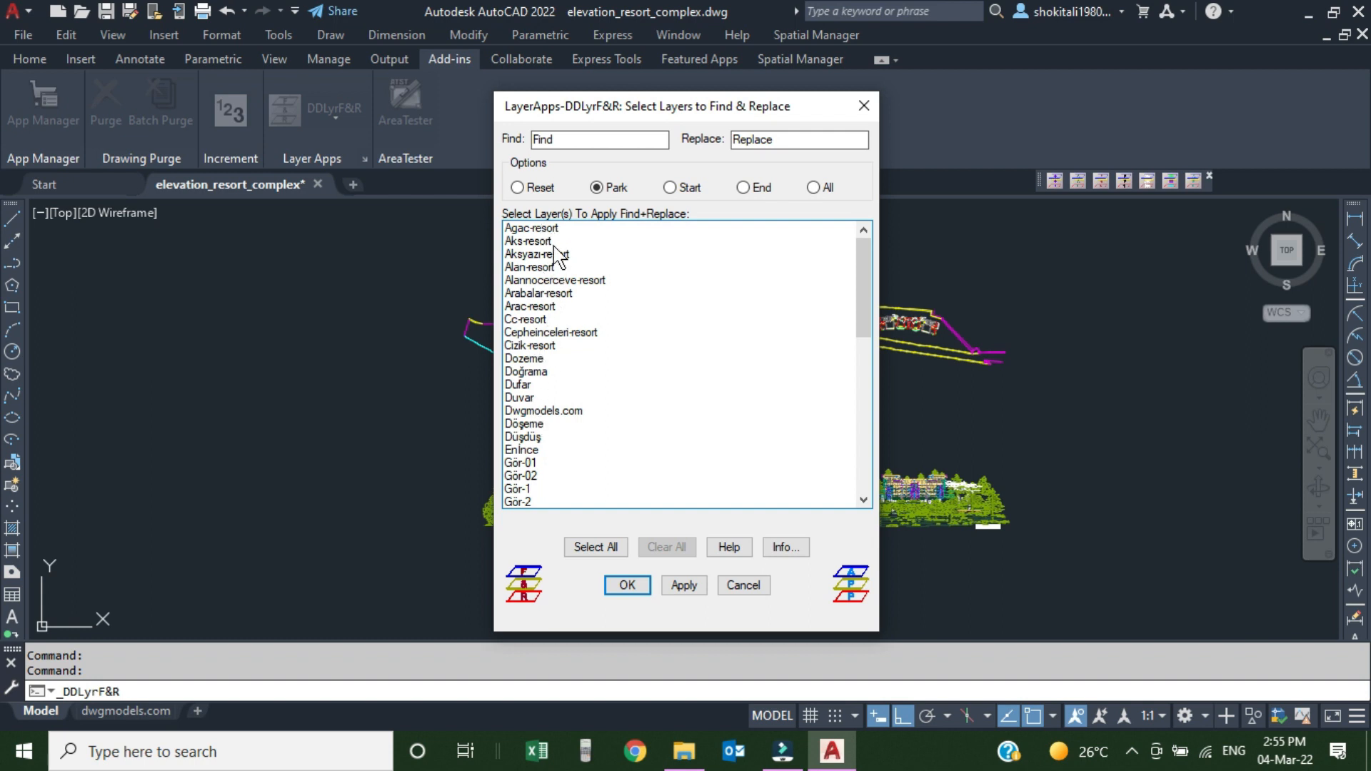
scroll(550, 315, "down", 1)
scroll(554, 332, "down", 3)
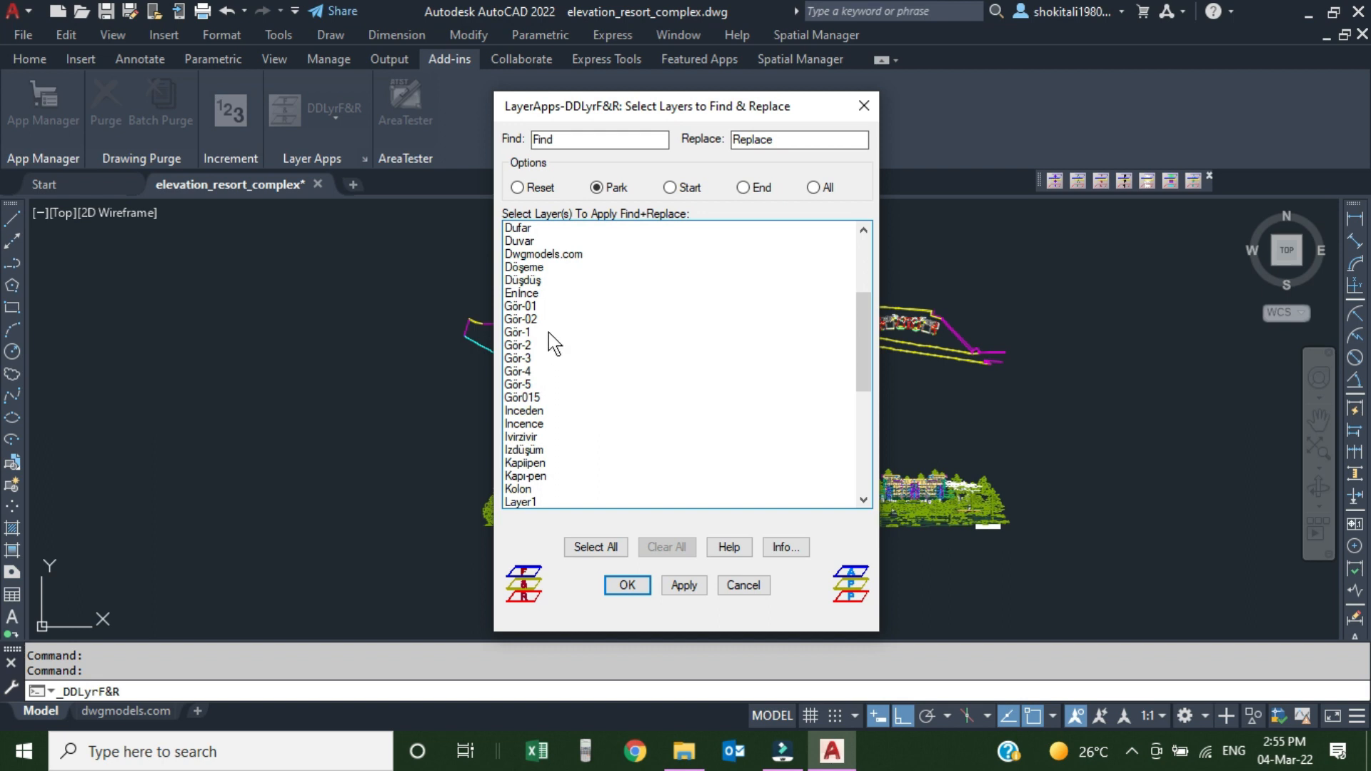
scroll(549, 335, "down", 5)
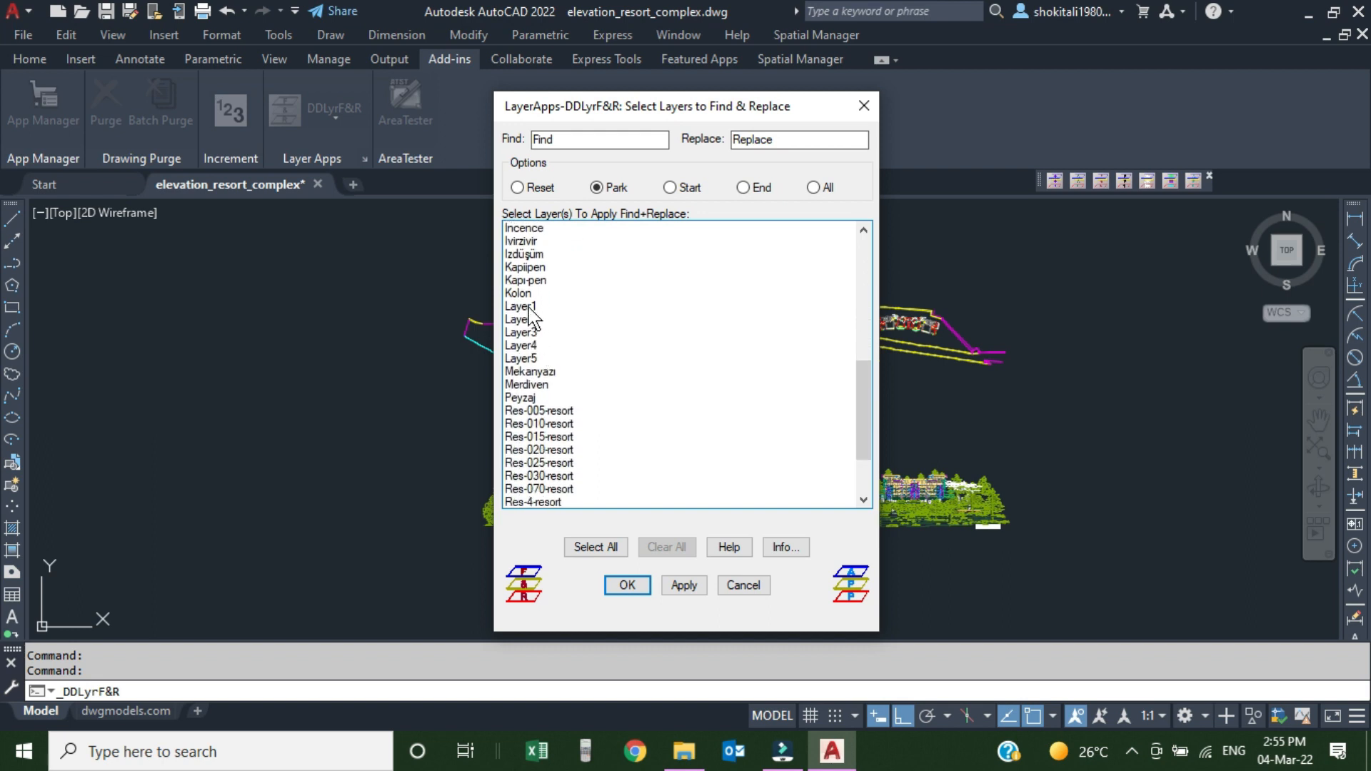
left_click(529, 308)
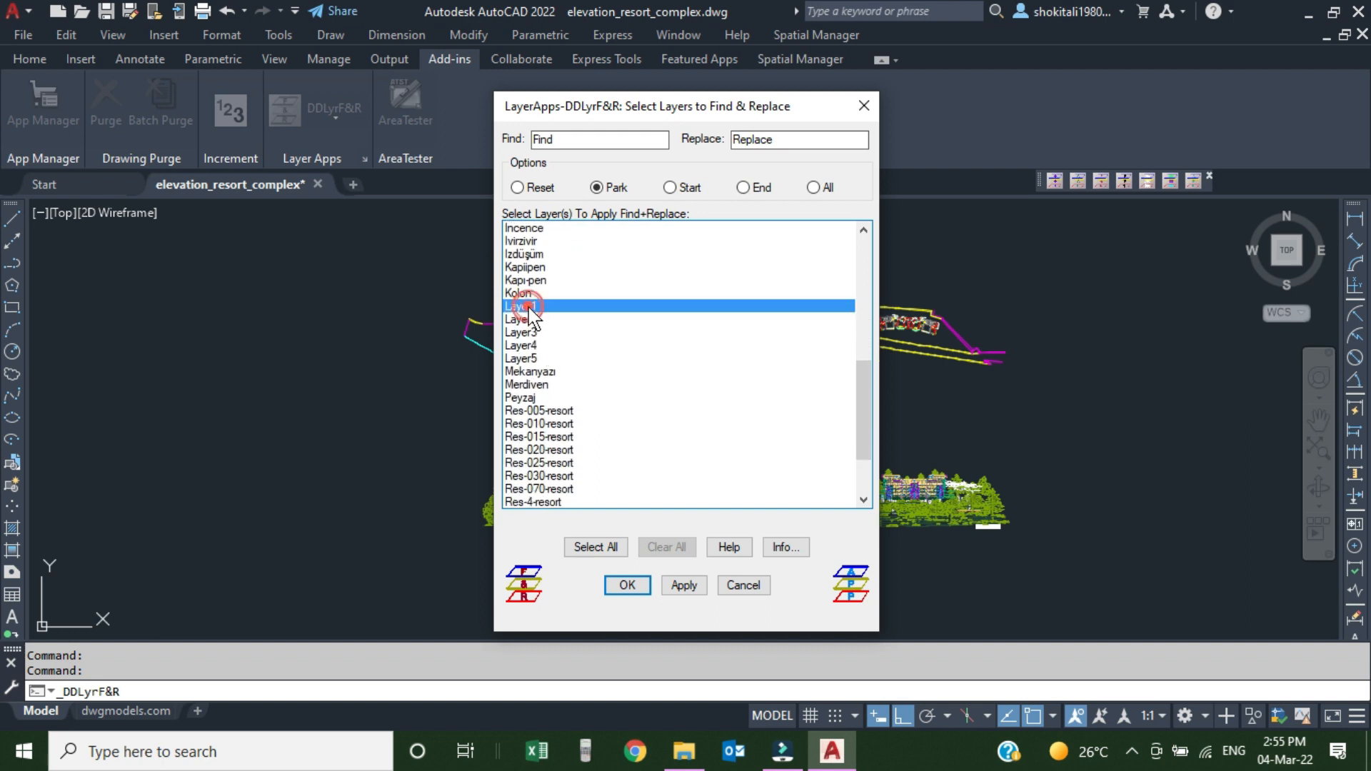
left_click(527, 359, "shift")
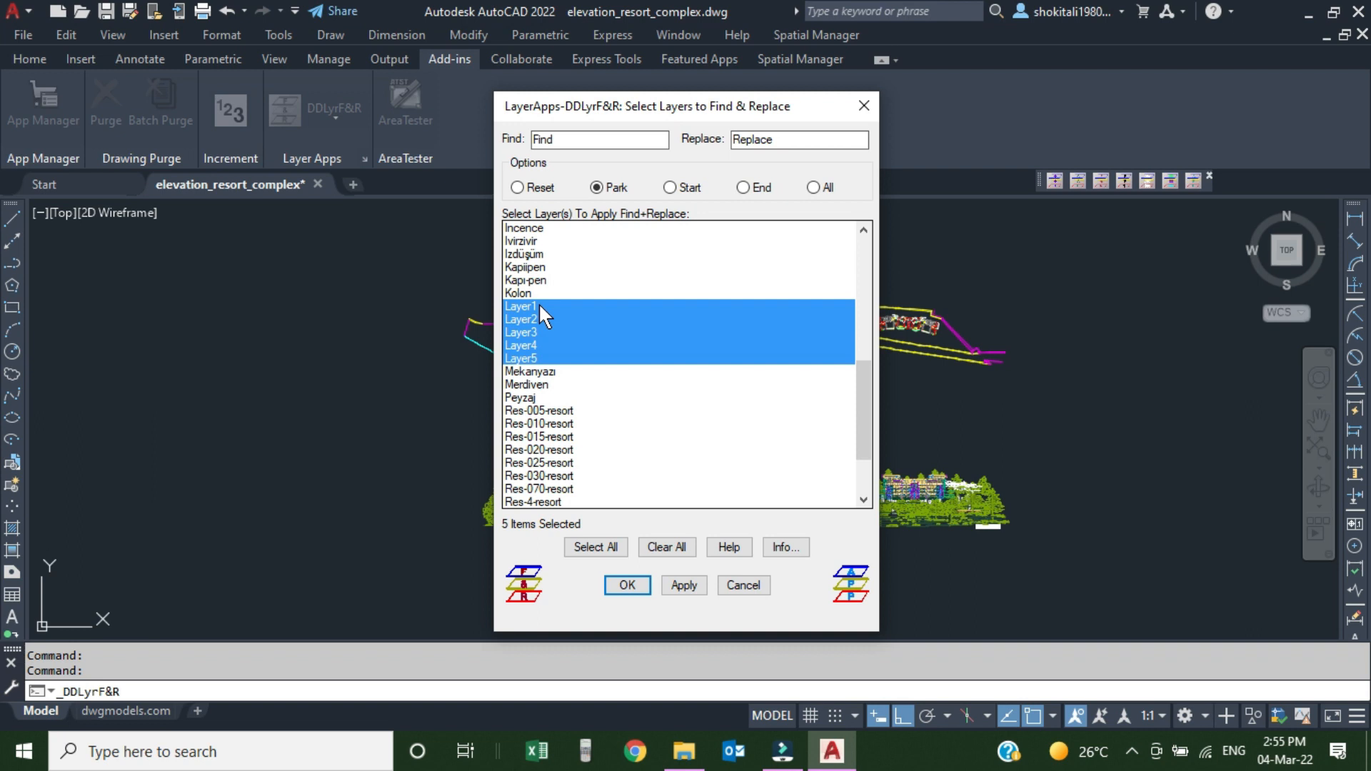
double_click(563, 142)
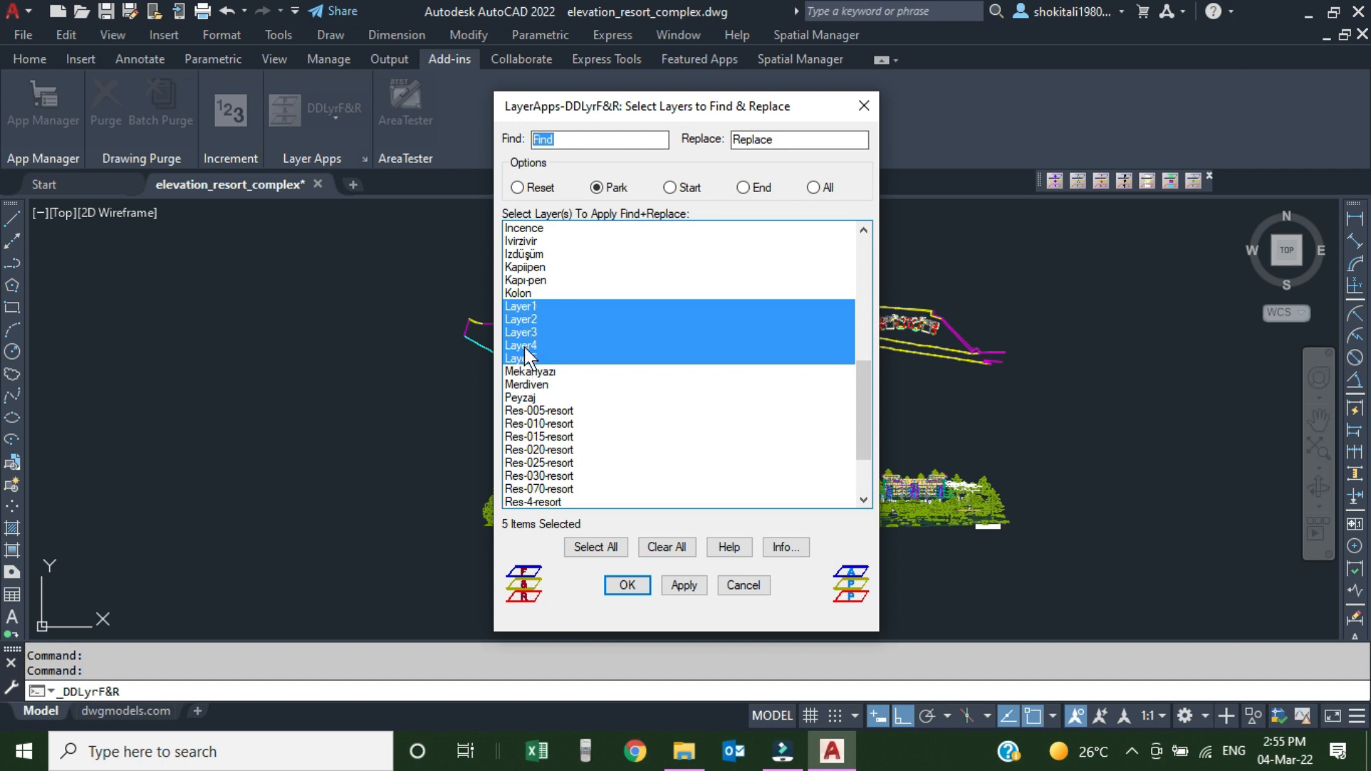
type("Layer")
left_click(784, 138)
double_click(764, 139)
type("Resort")
left_click(675, 185)
Step: Replace Res with Resort at the start of layers Res-005-resort through Res-070-resort and accept the find-and-replace changes
scroll(598, 392, "down", 2)
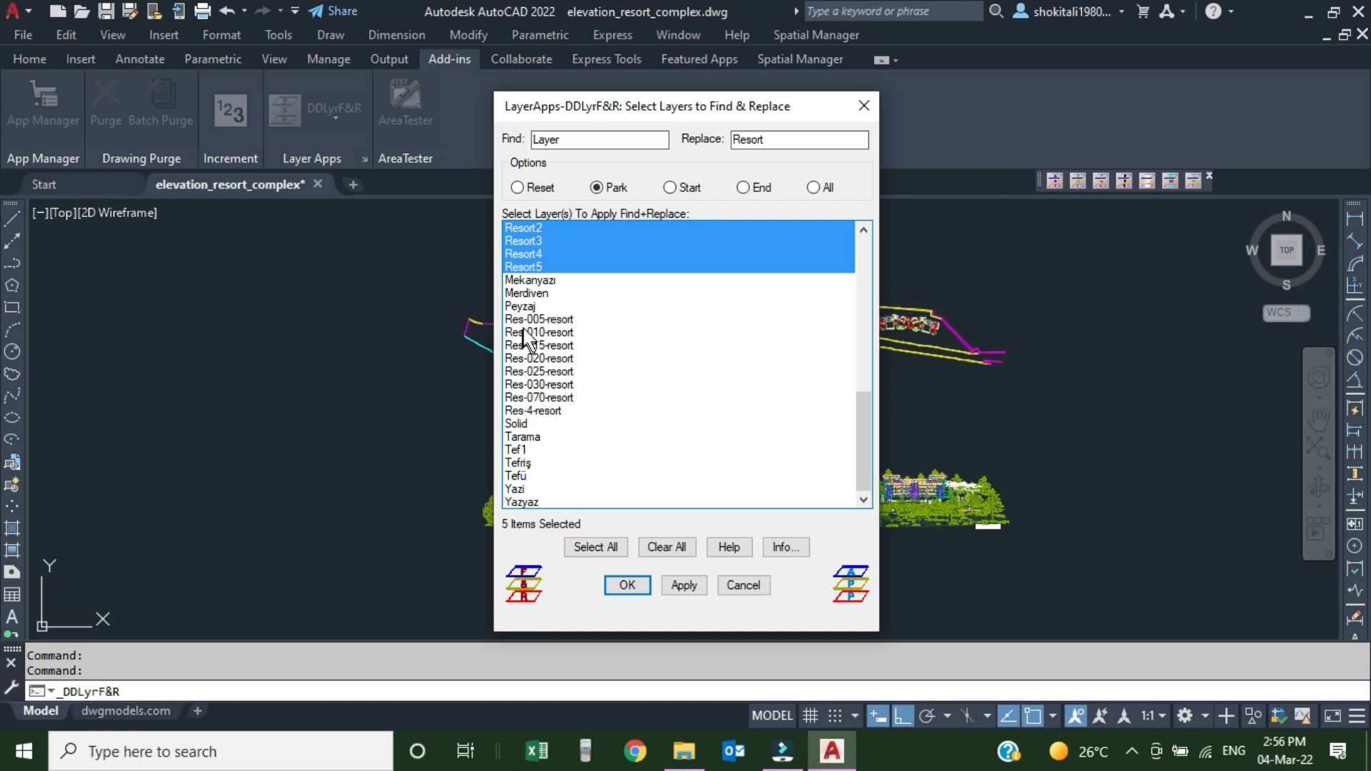
double_click(571, 140)
type("T")
left_click(671, 187)
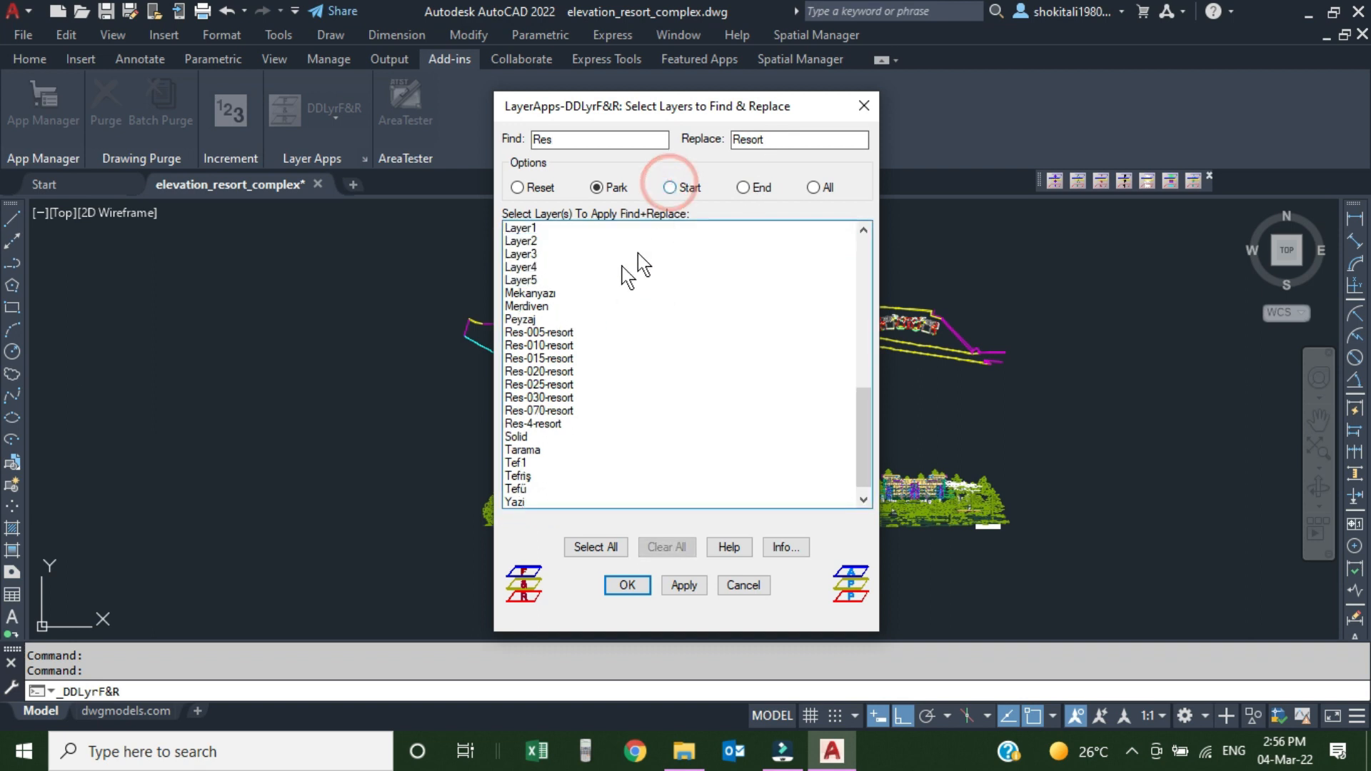
left_click(556, 333)
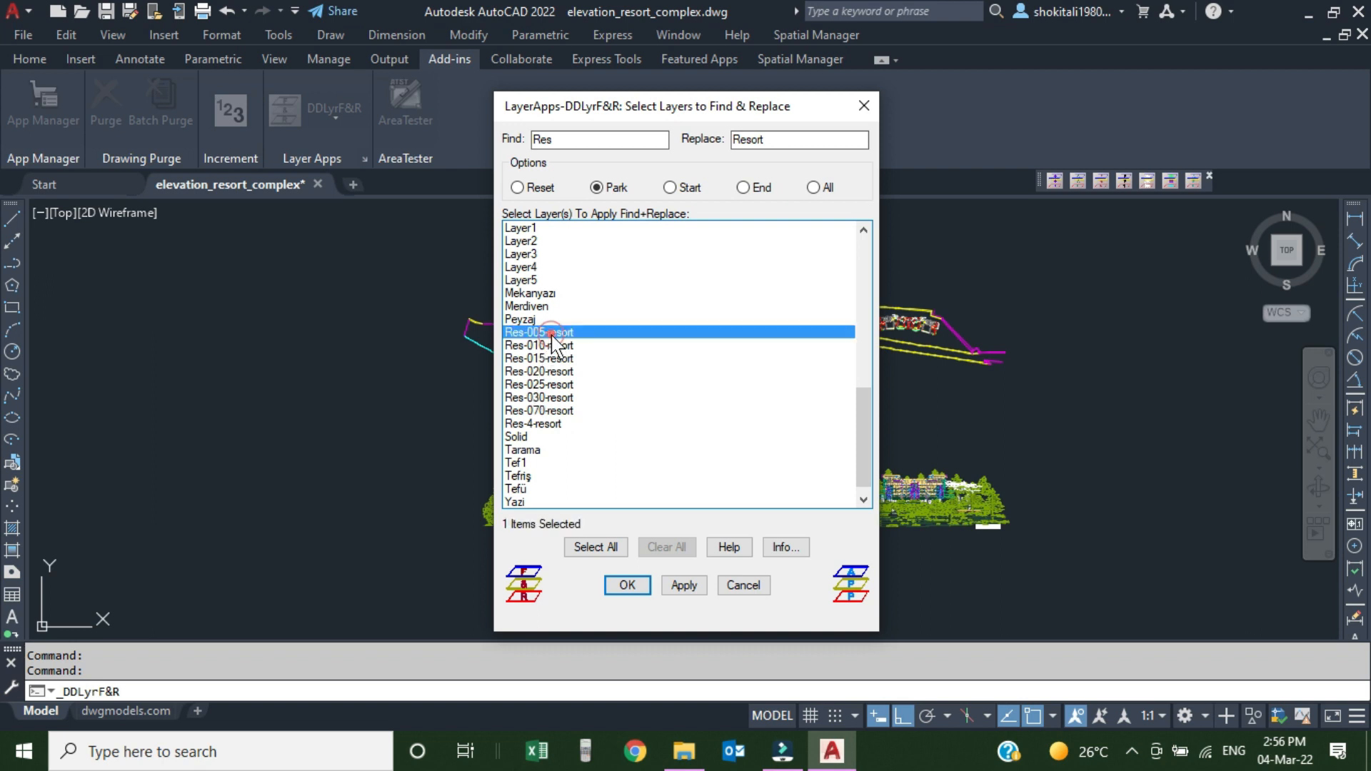
left_click(555, 411, "shift")
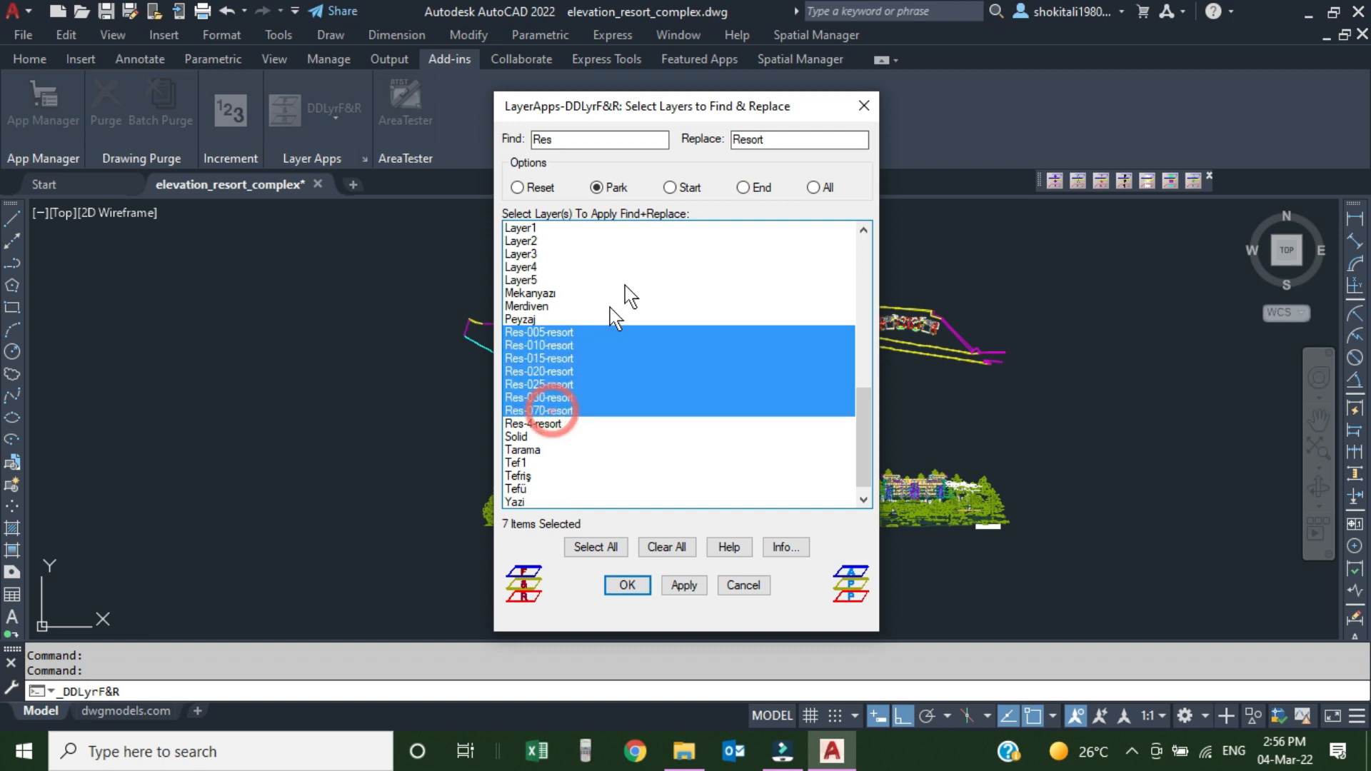
left_click(687, 188)
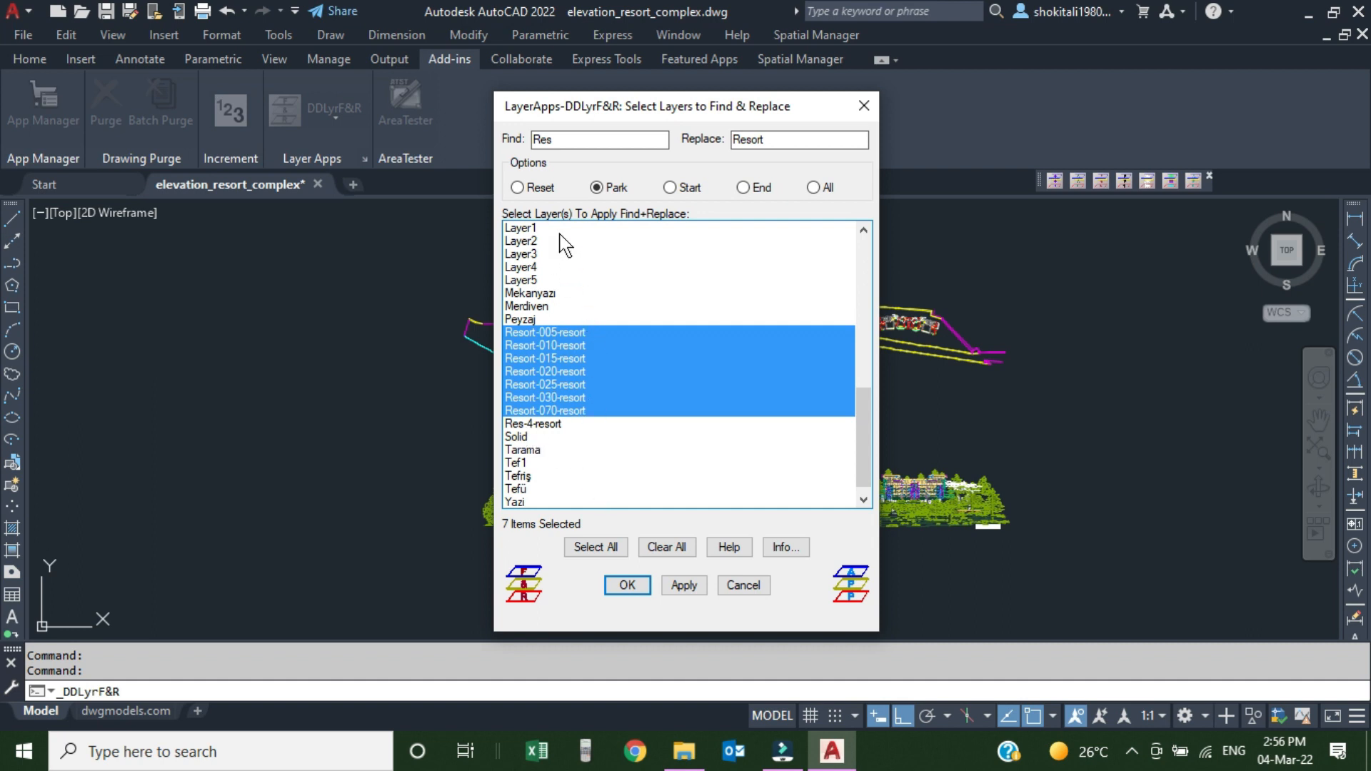
left_click(628, 586)
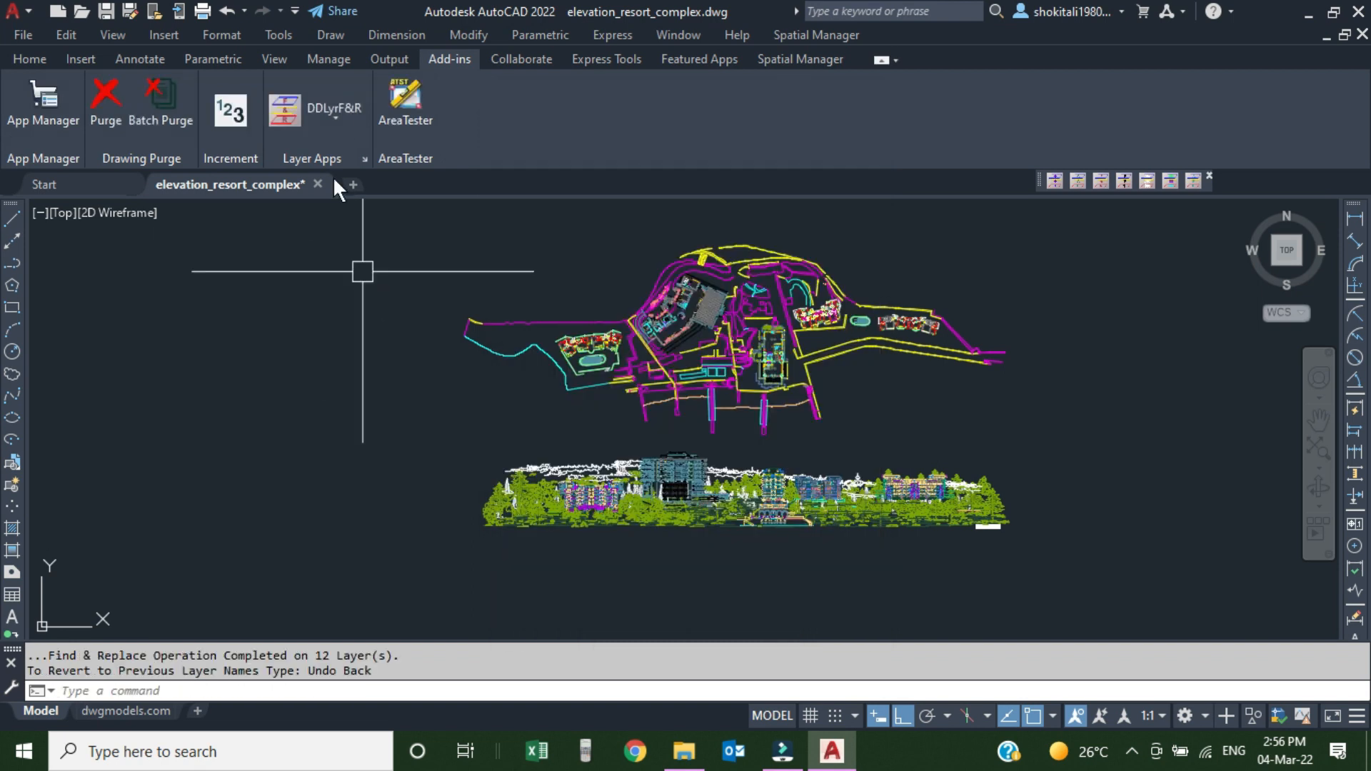
left_click(337, 114)
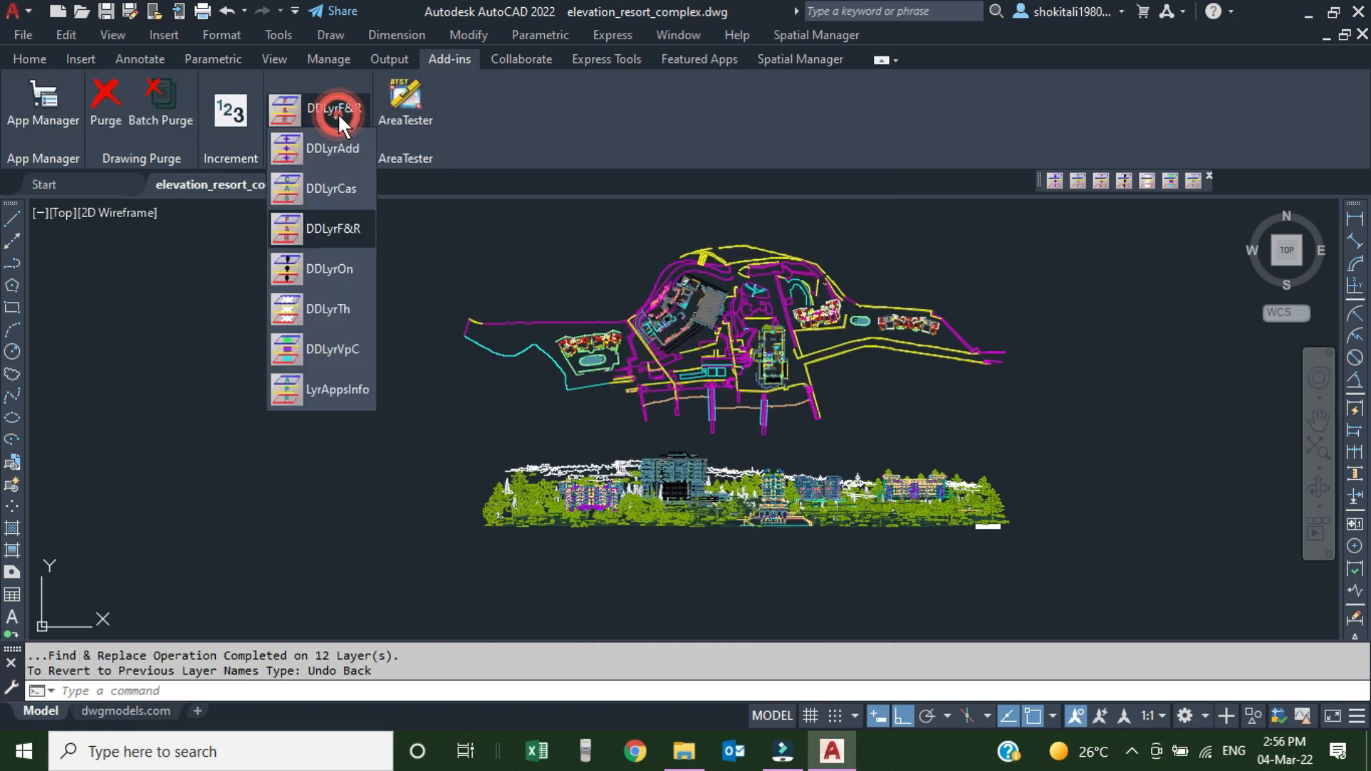
left_click(328, 268)
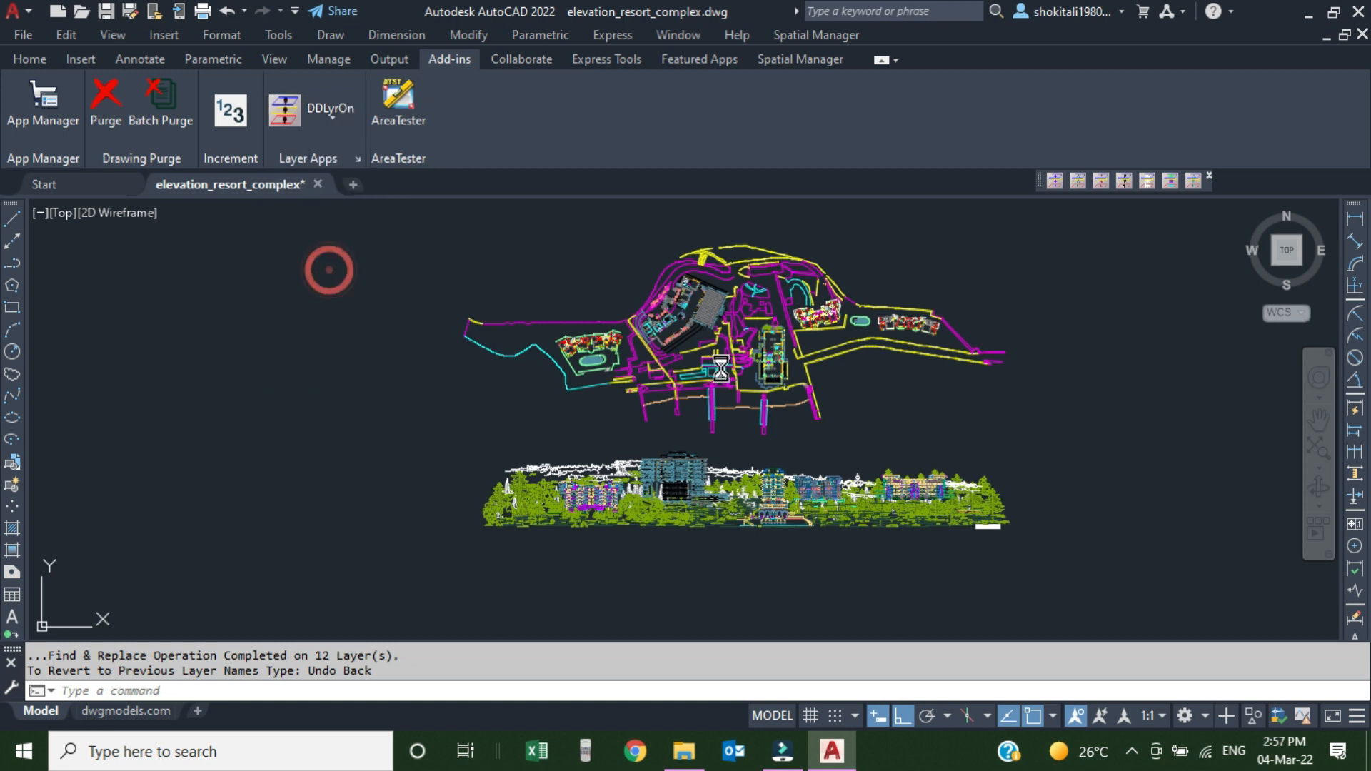
left_click(770, 405)
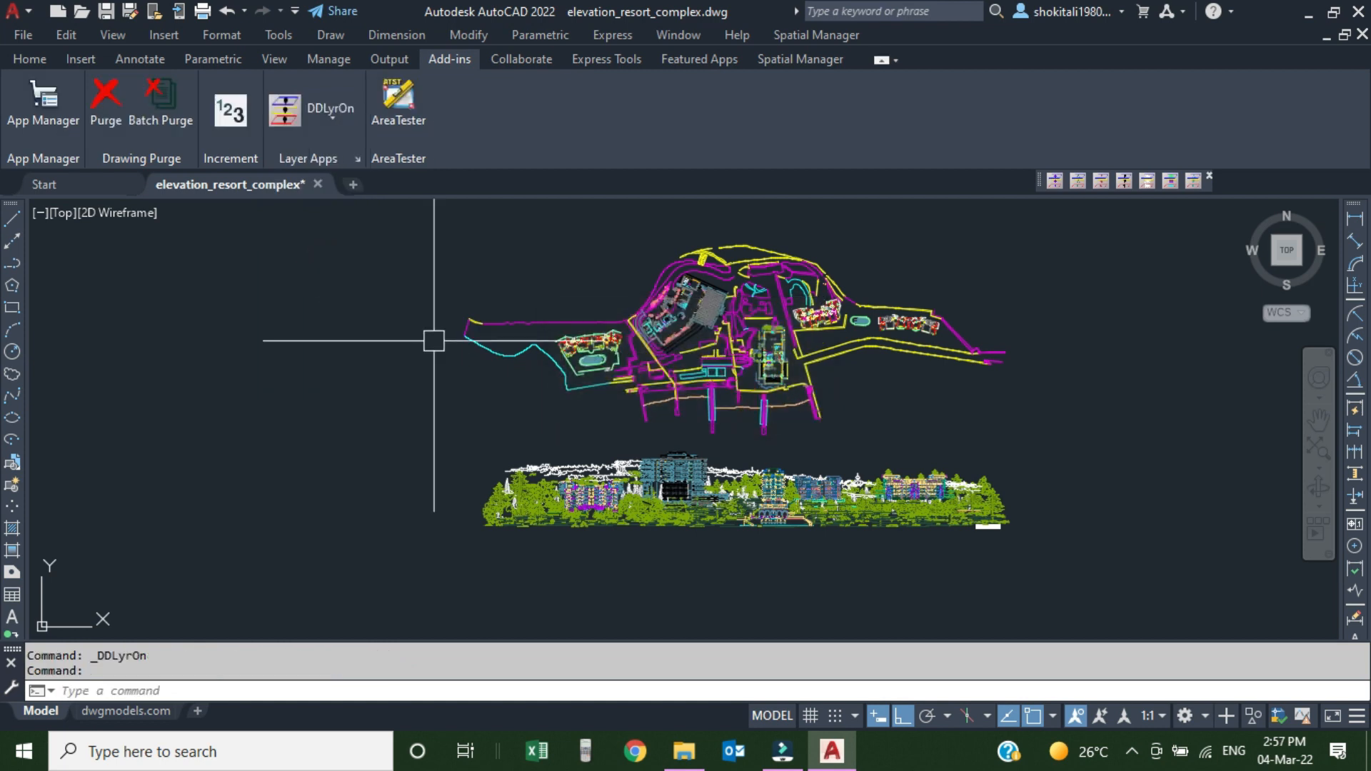
Step: Turn off the layers Alannocerceve-resort, Cepheinceleri-resort, Dufar and Gör-01 in the Layer Properties Manager
type("la")
key("Return")
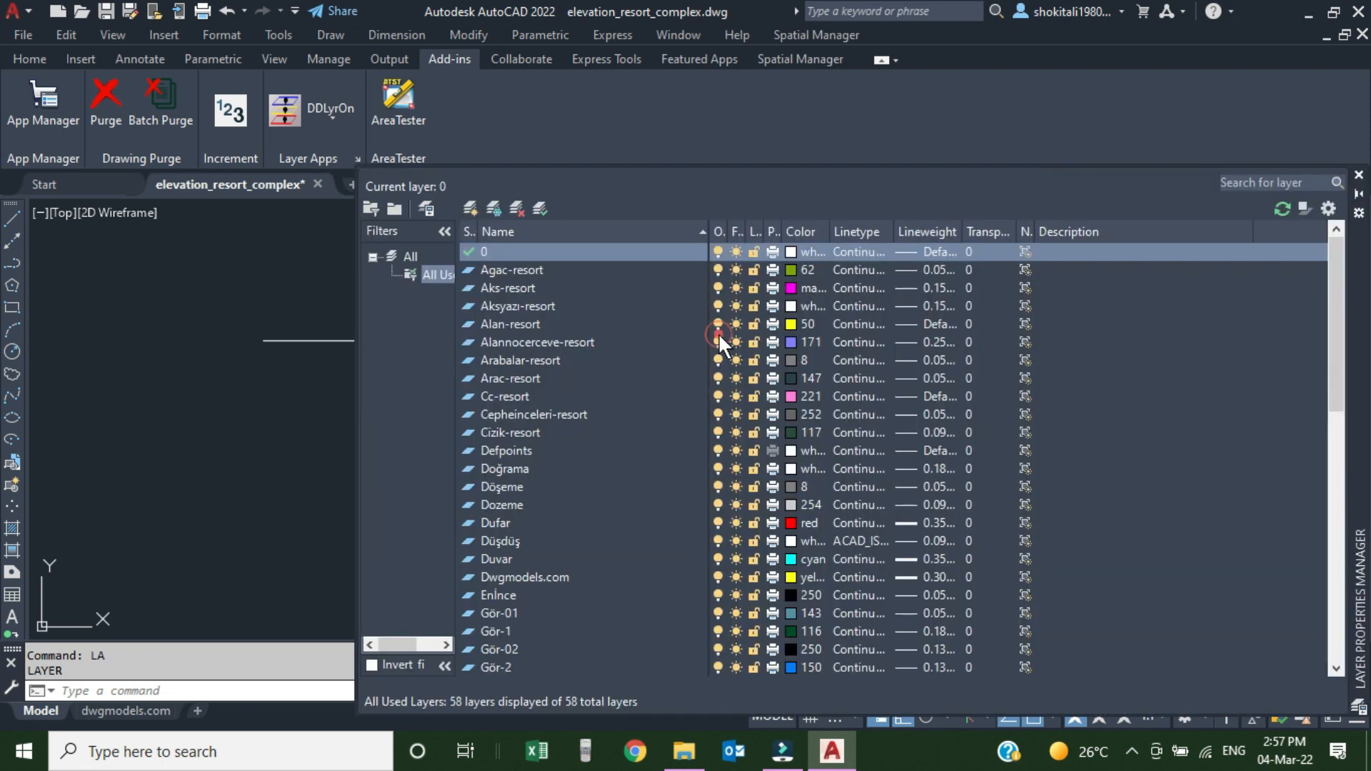
left_click(719, 337)
left_click(719, 414)
left_click(718, 522)
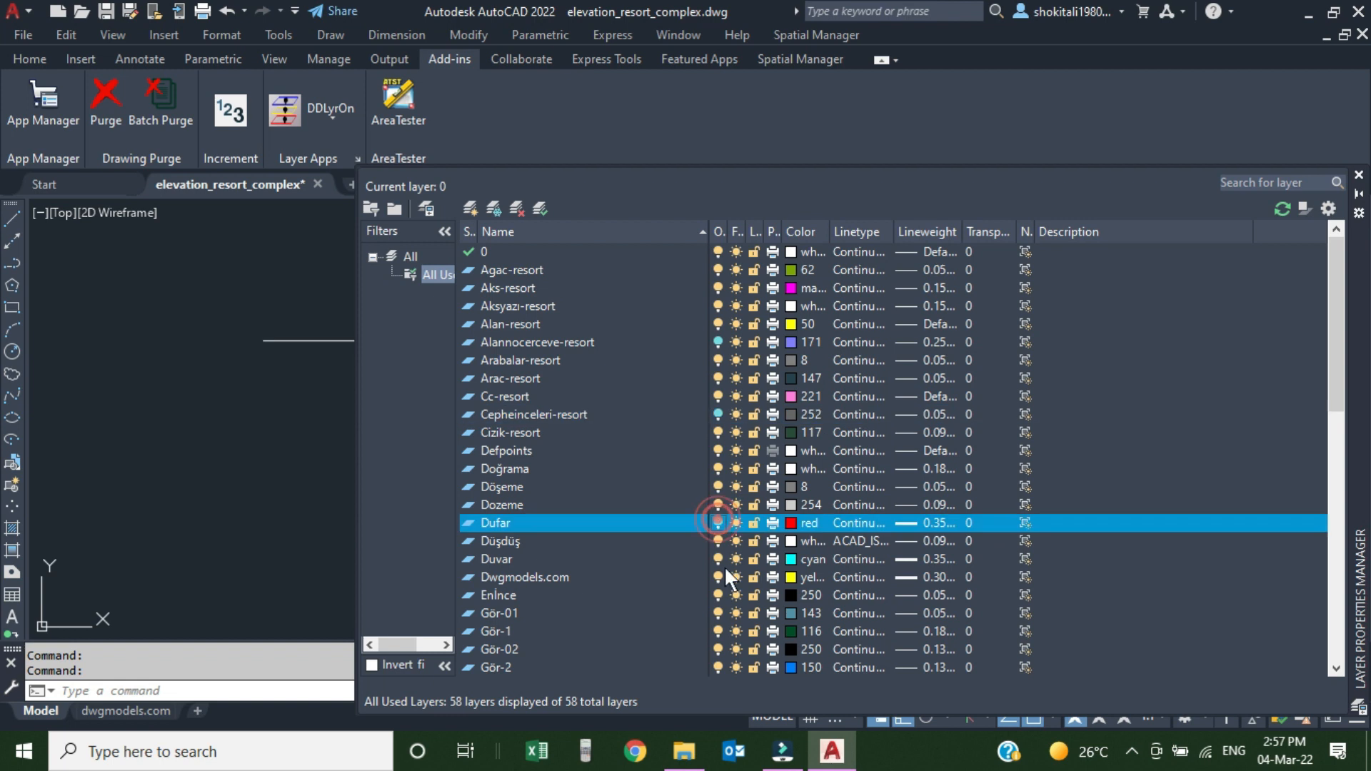
left_click(718, 613)
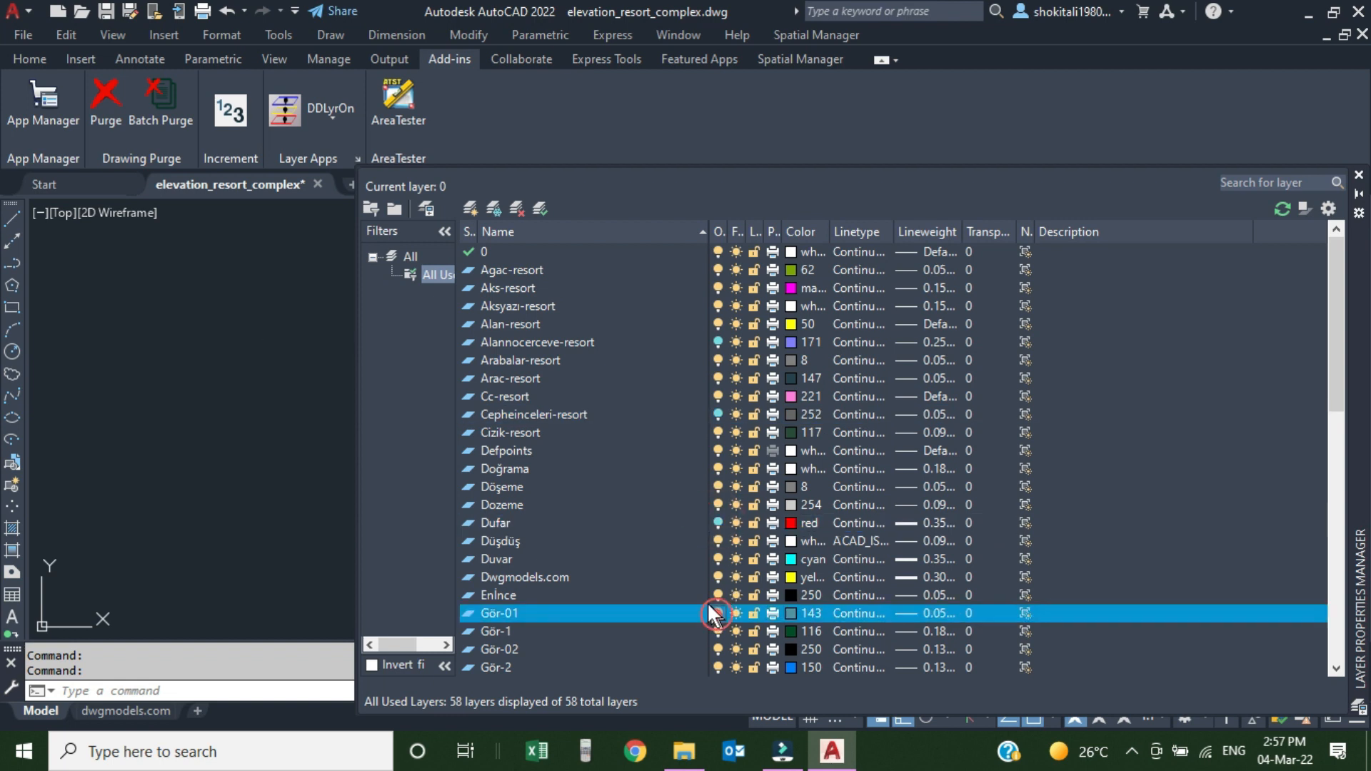
Step: Freeze the layers Arabalar-resort, Defpoints, Duvar and Gör-02, and close the Layer Properties Manager
left_click(736, 360)
left_click(735, 450)
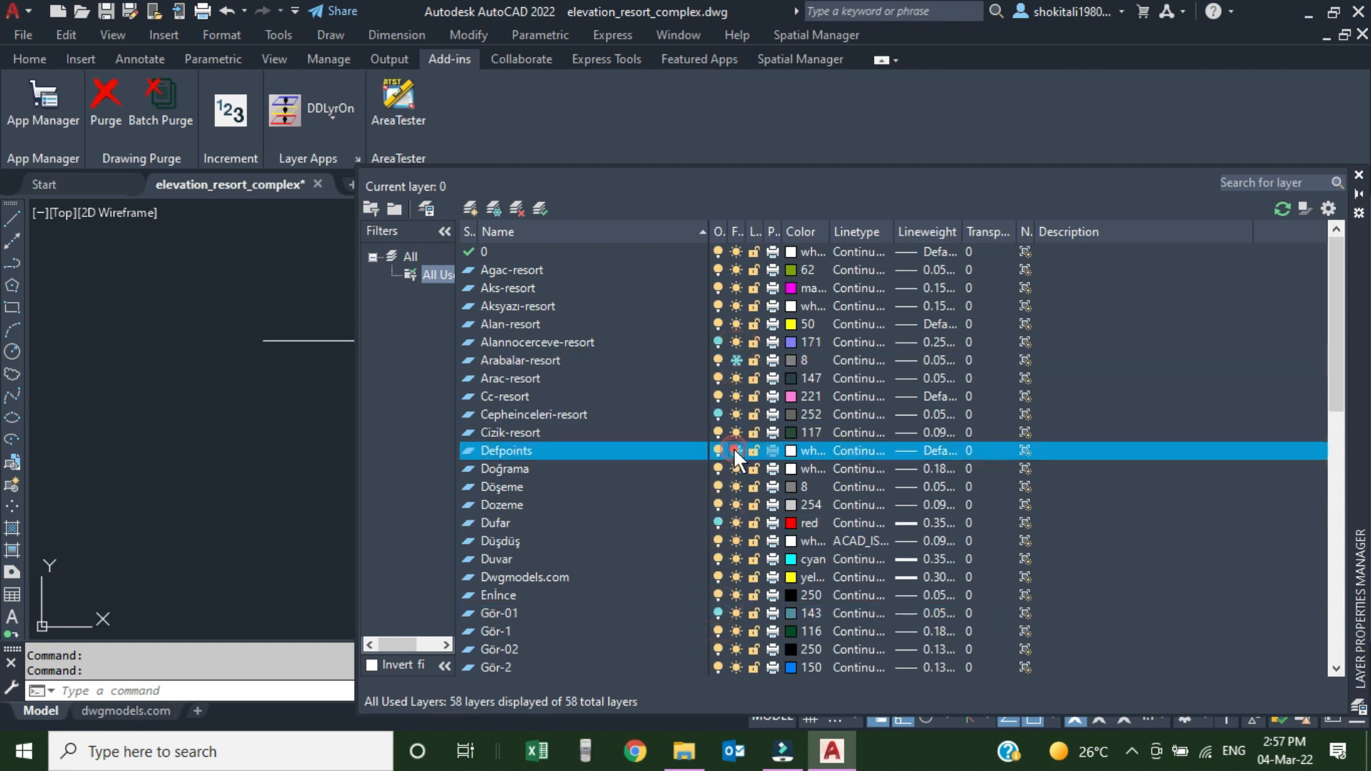
left_click(736, 559)
left_click(740, 645)
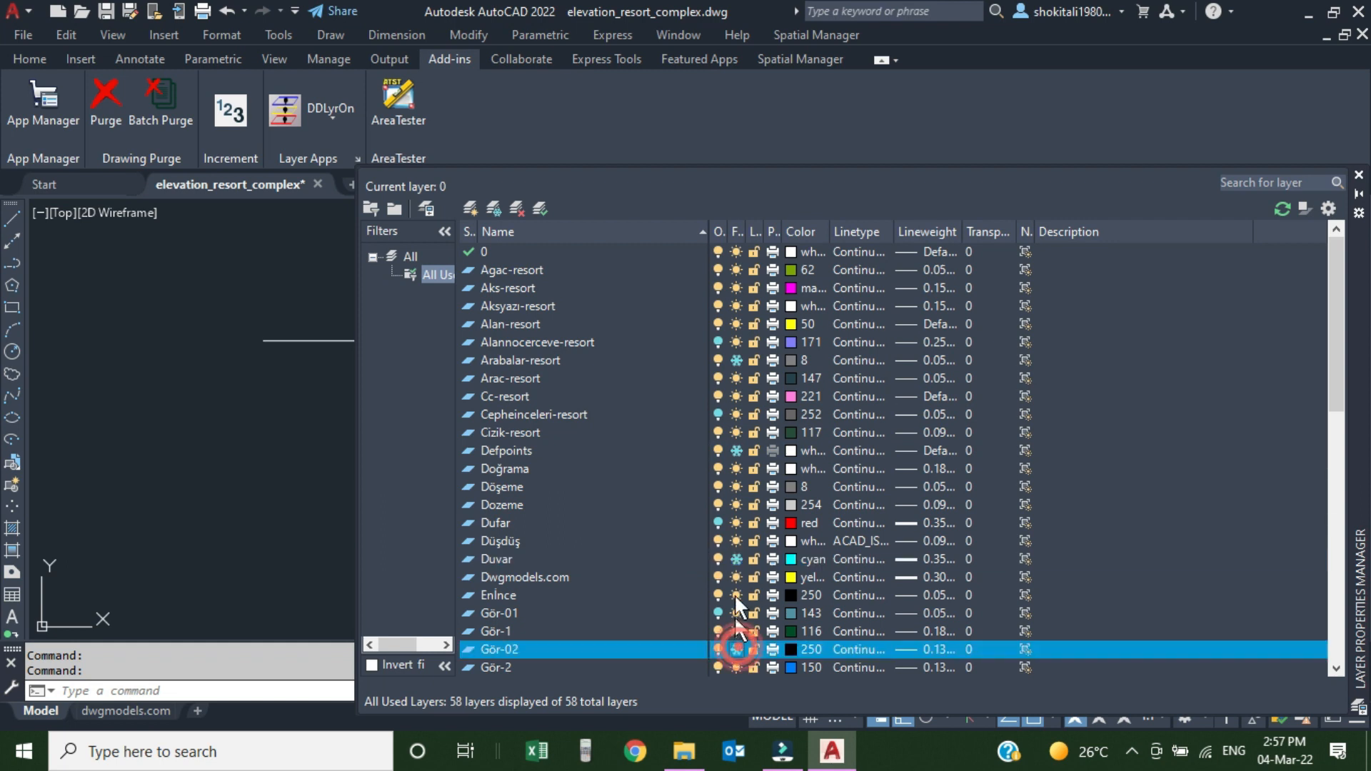
left_click(1359, 175)
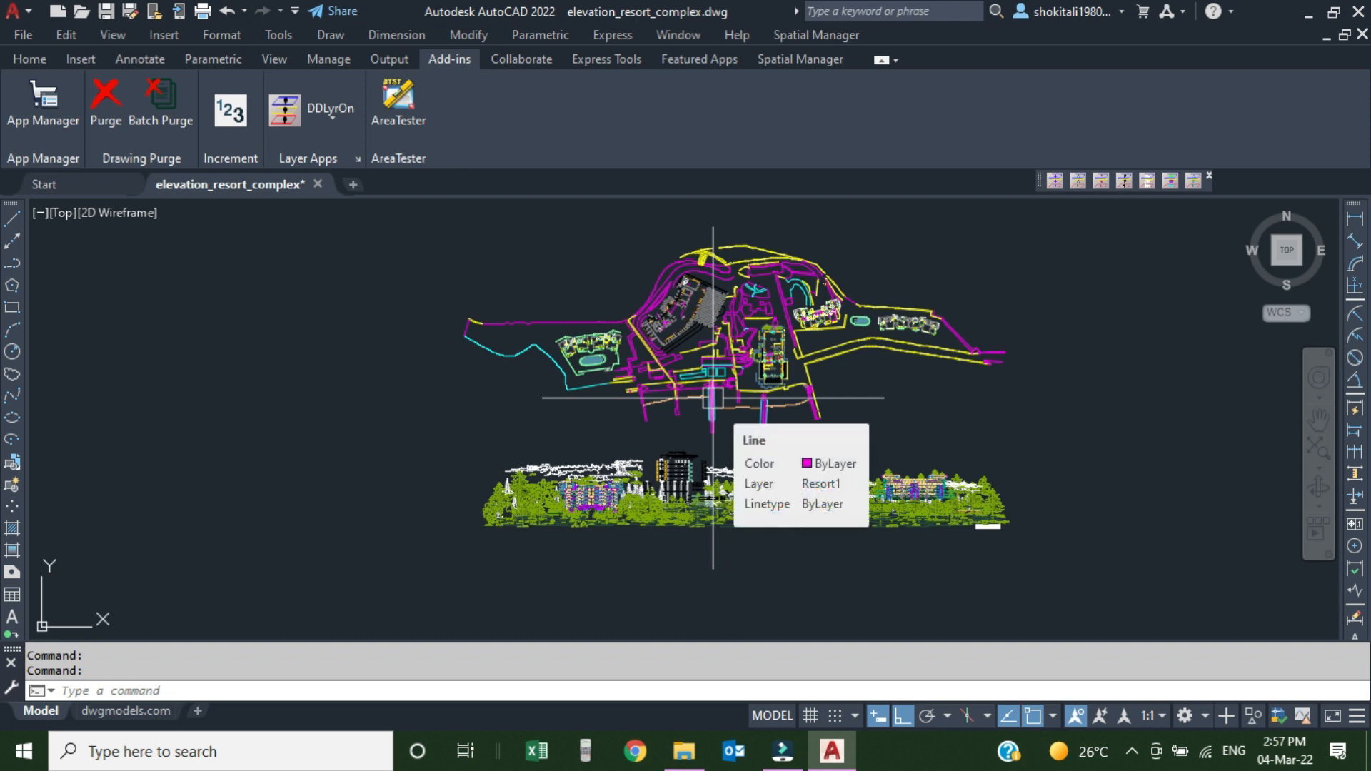
Step: Turn the layers Alannocerceve-resort, Cepheinceleri-resort, Dufar and Gör-01 back on with DDLyrOn
left_click(325, 118)
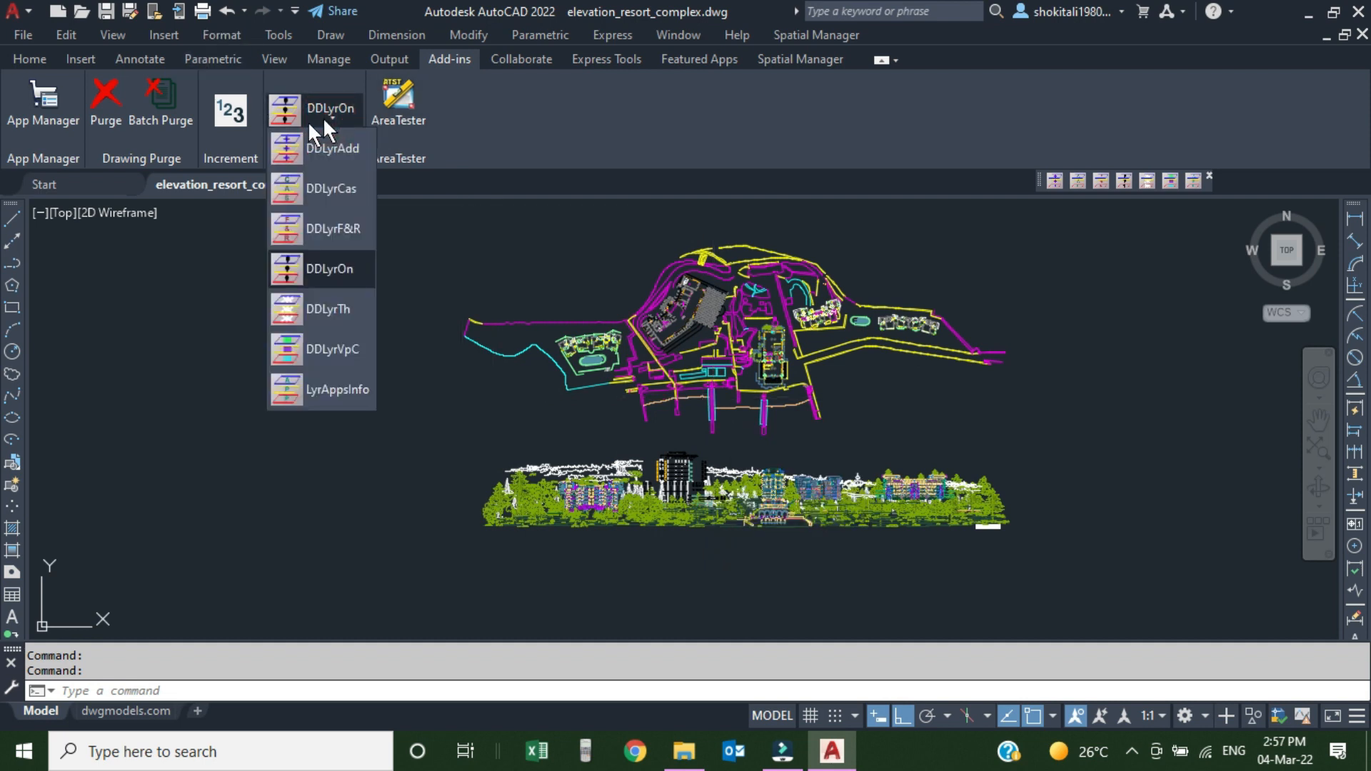
left_click(327, 267)
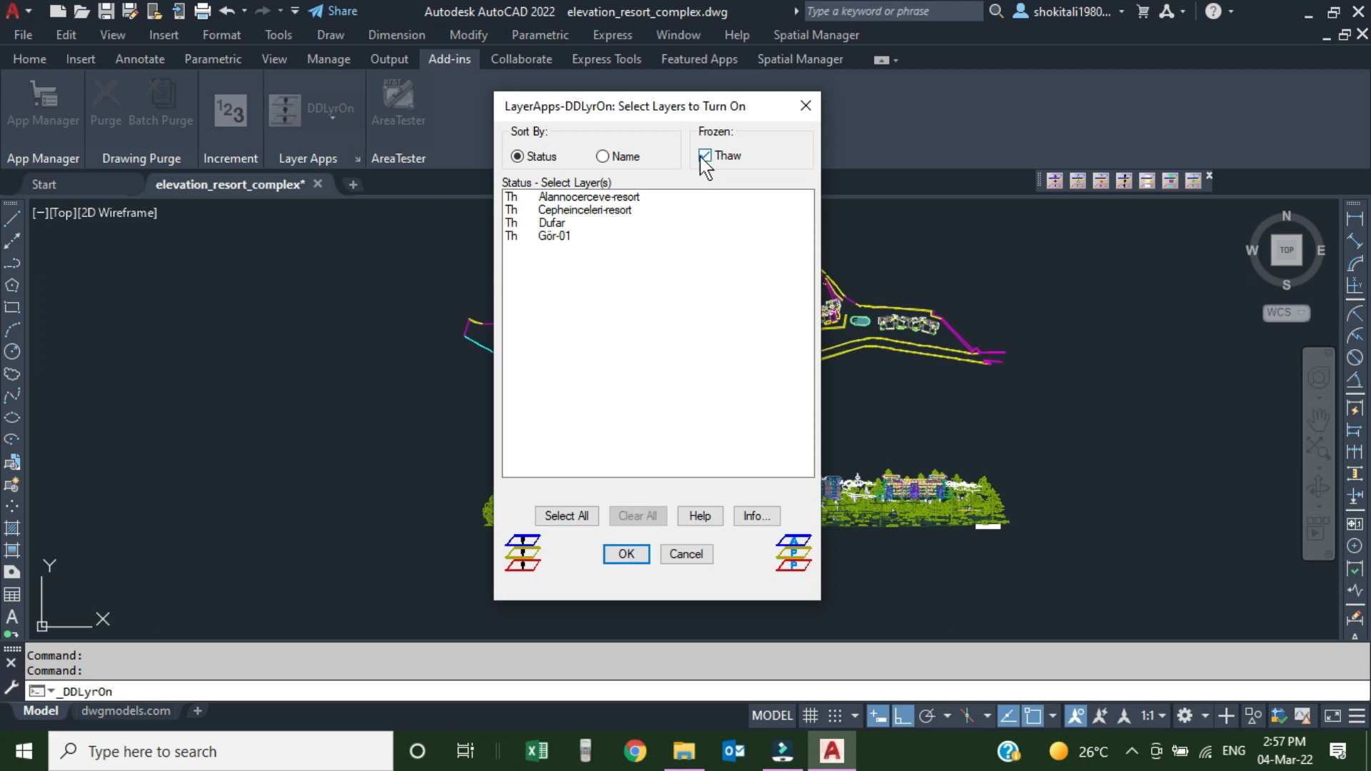
left_click(558, 197)
left_click(560, 234, "shift")
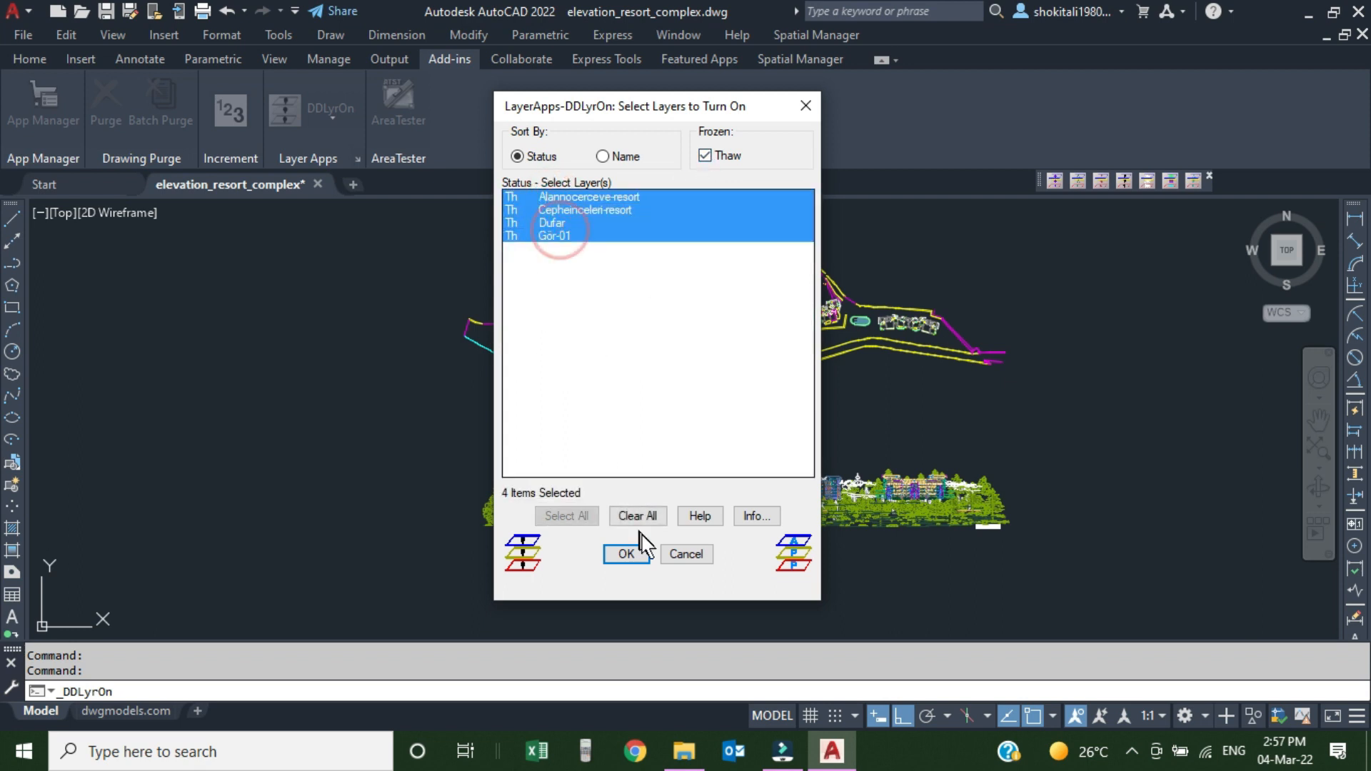
left_click(626, 554)
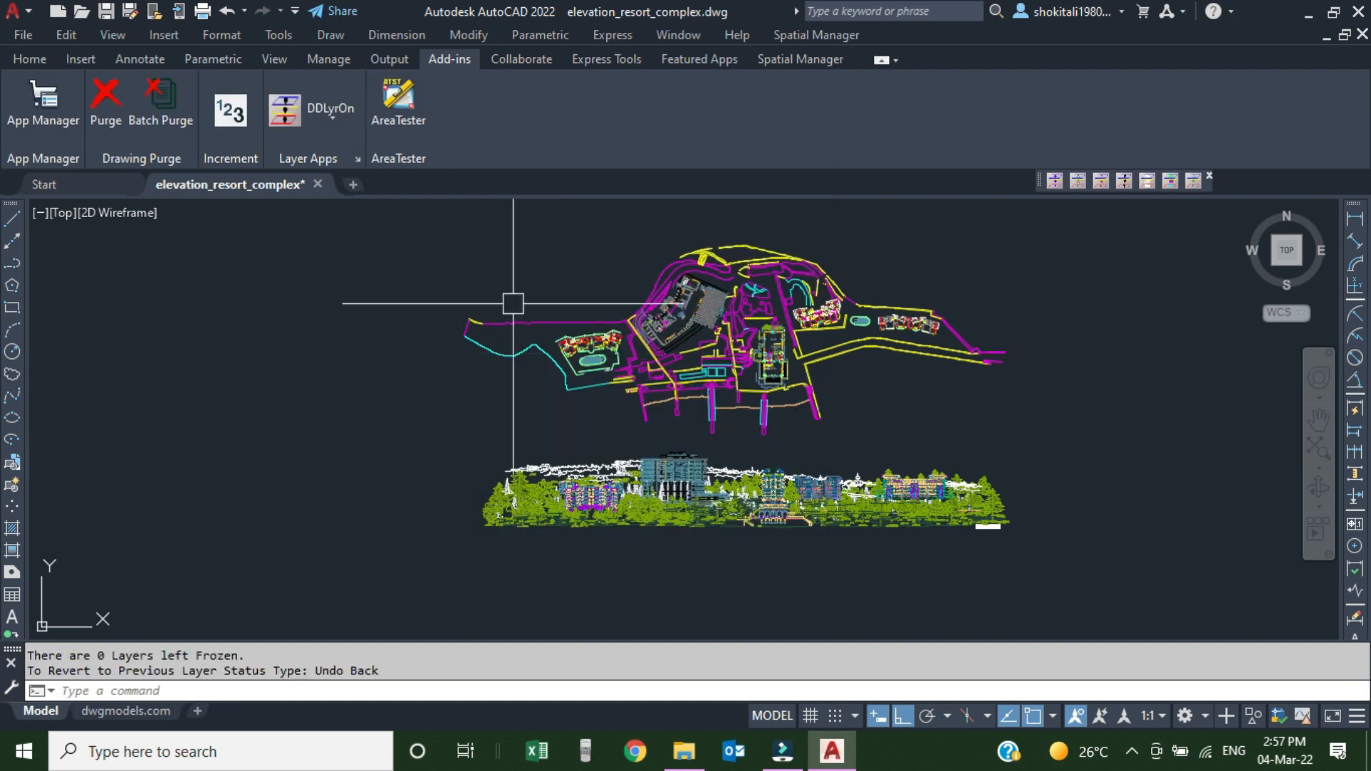
Step: Check the on and frozen states of the layers in the Layer Properties Manager and close it
type("la")
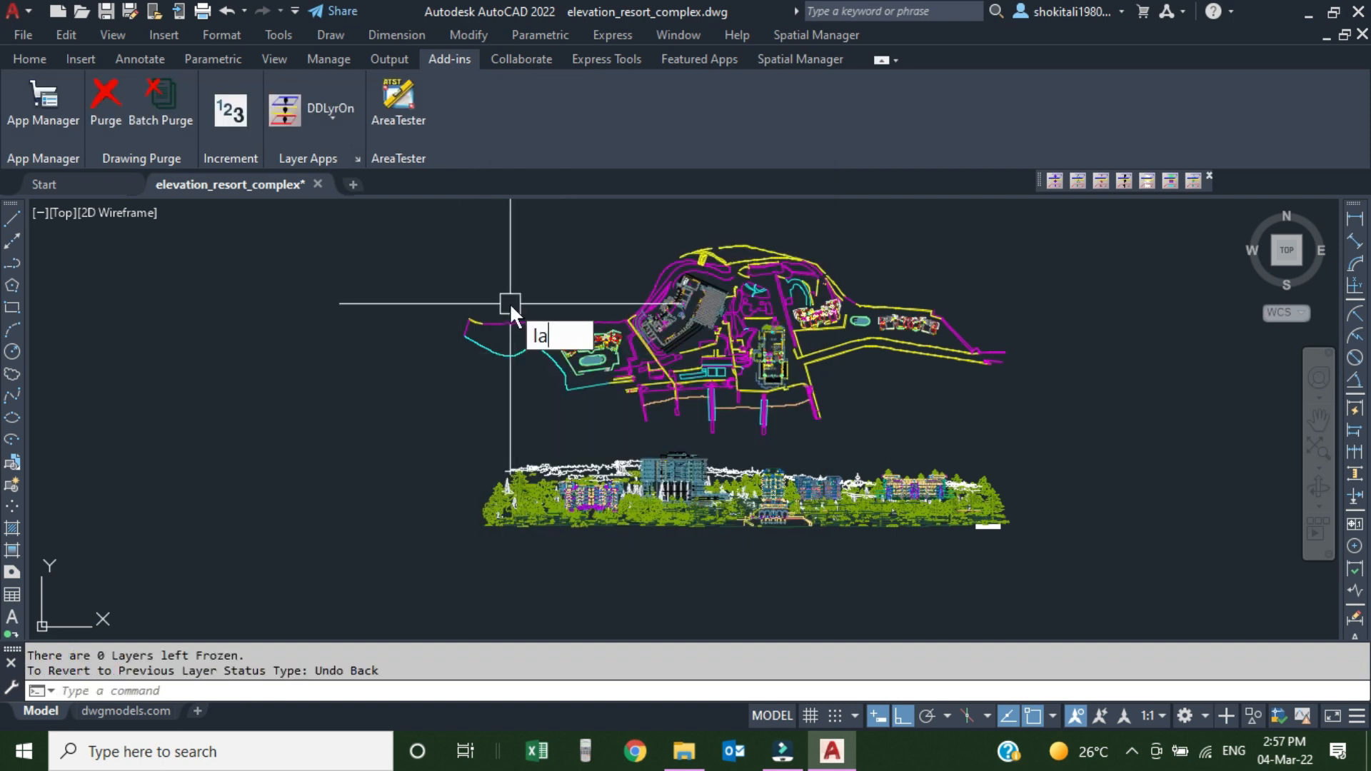
key("Return")
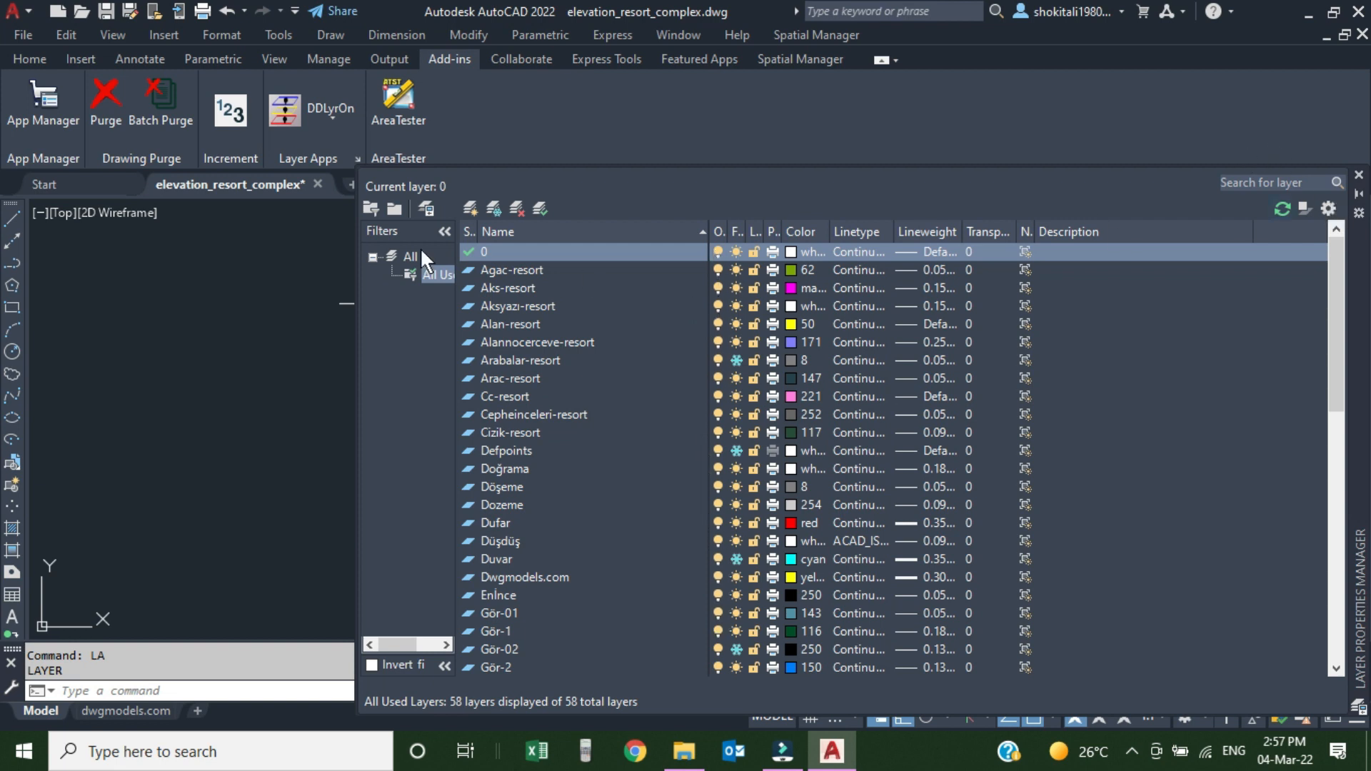
left_click(1360, 175)
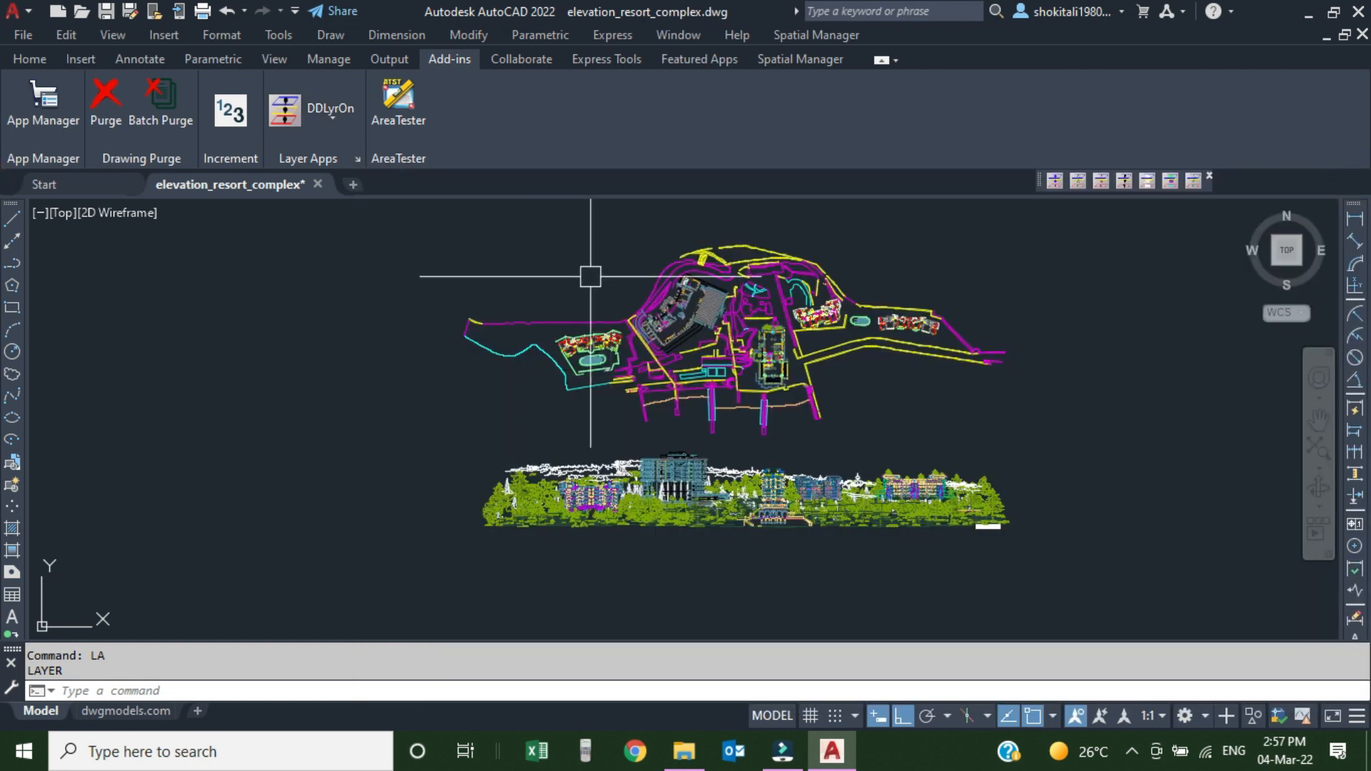
key("Return")
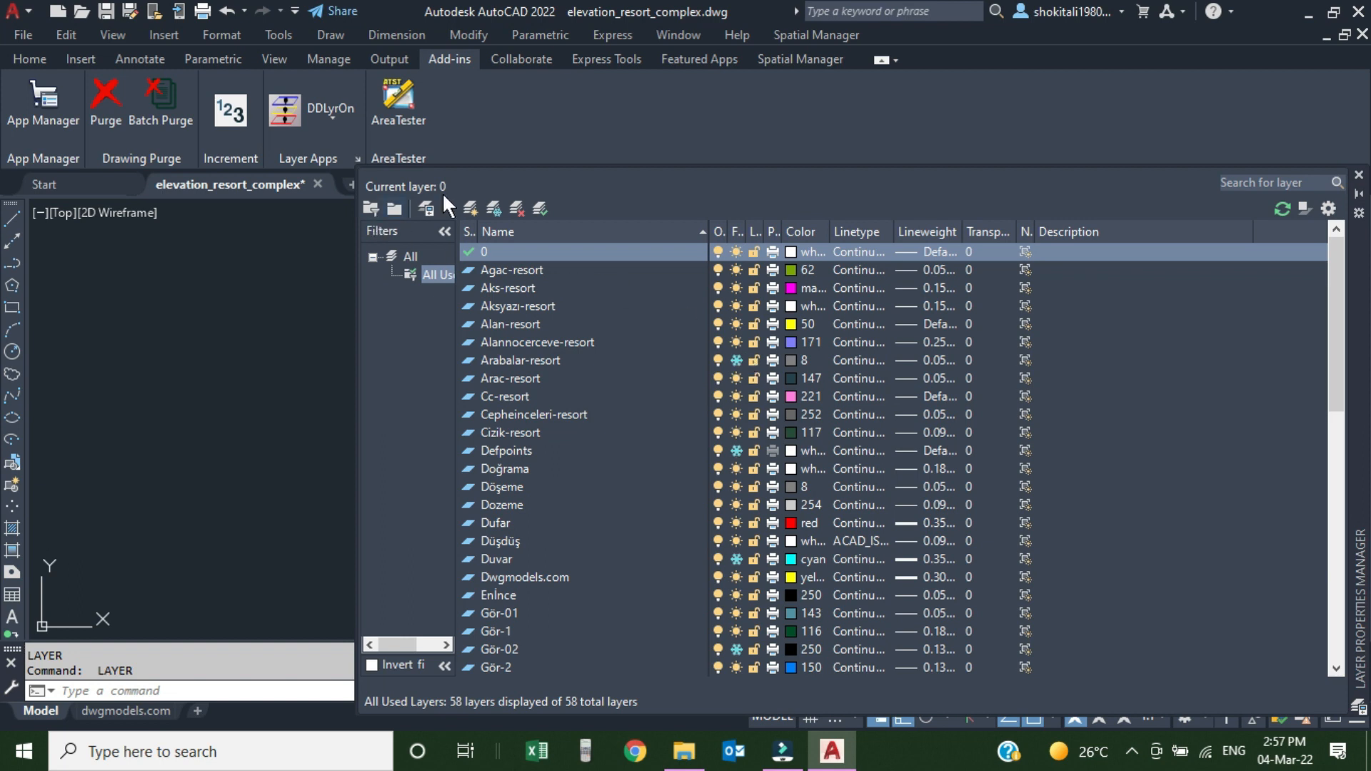
left_click(1359, 174)
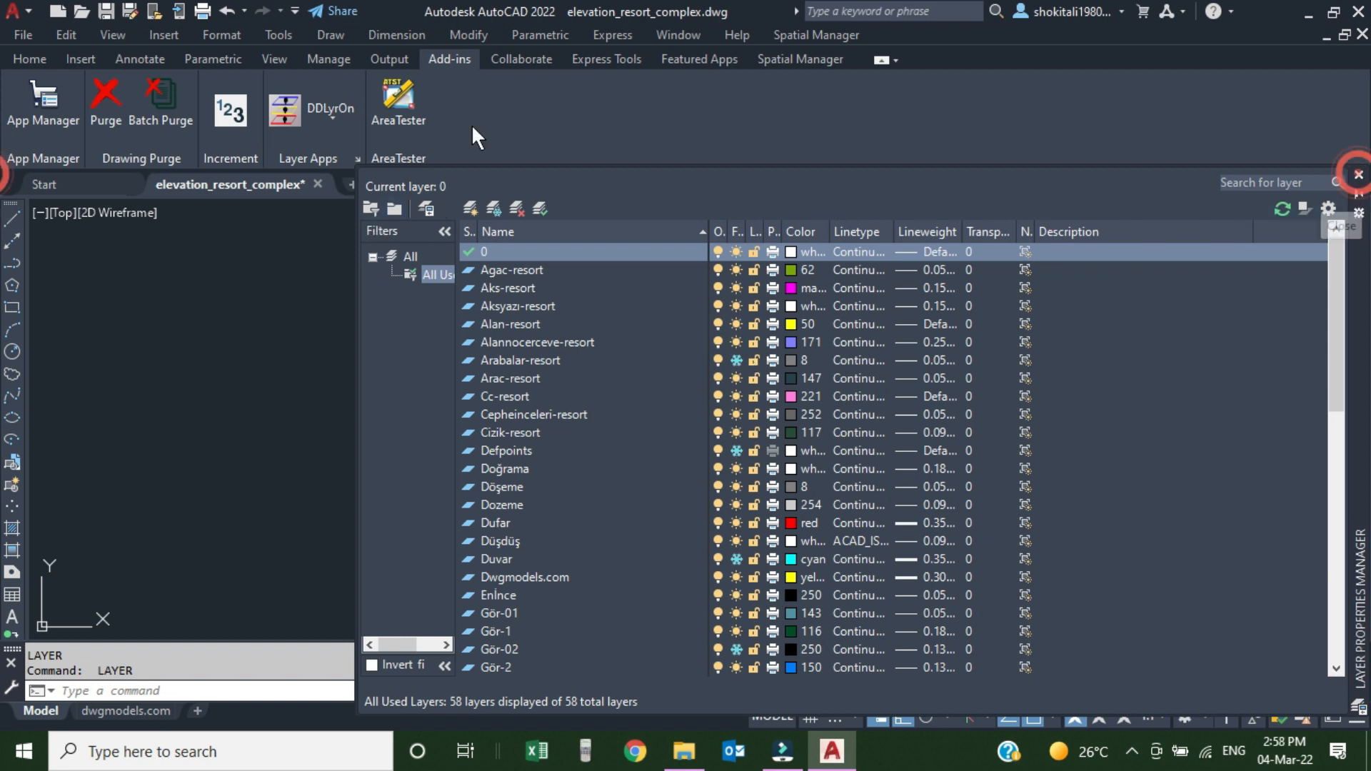
Step: Thaw the frozen layers Arabalar-resort, Defpoints, Duvar and Gör-02 with DDLyrTh
left_click(332, 116)
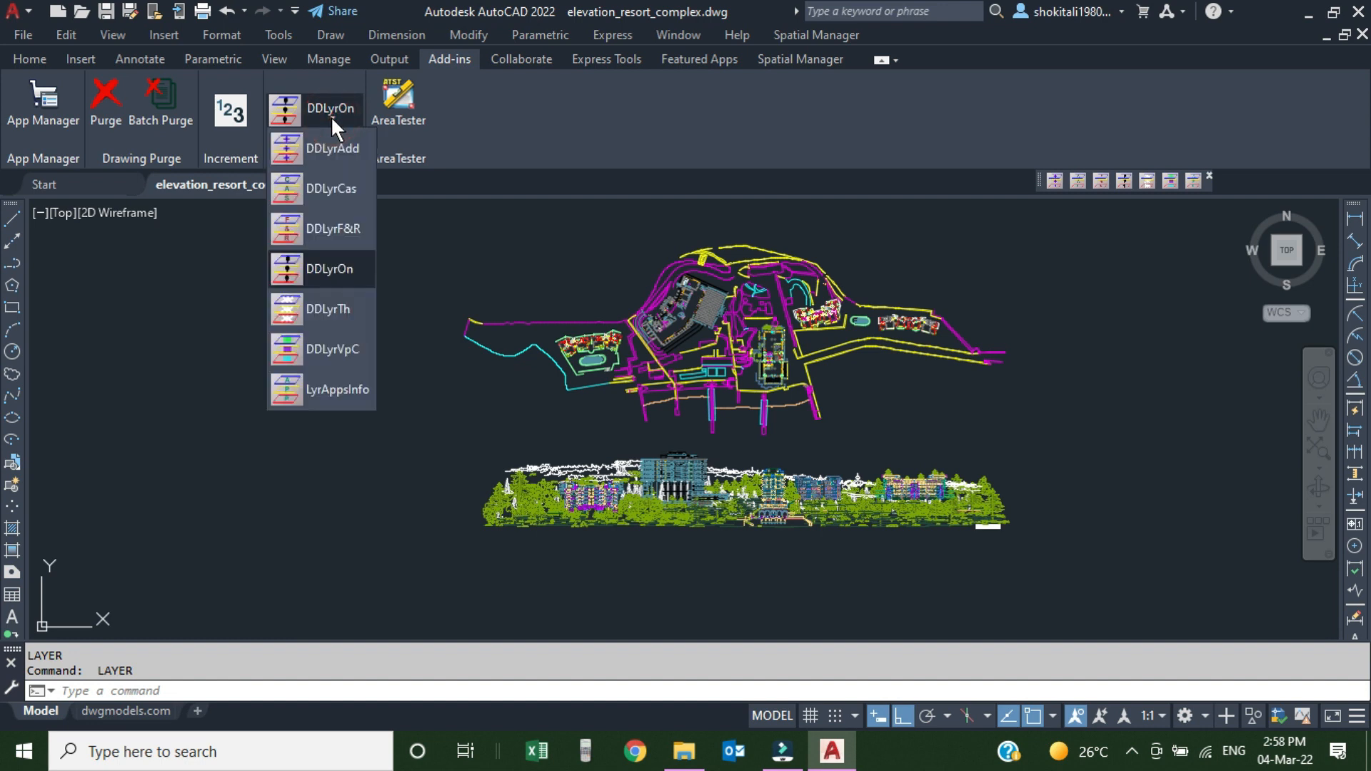
left_click(321, 313)
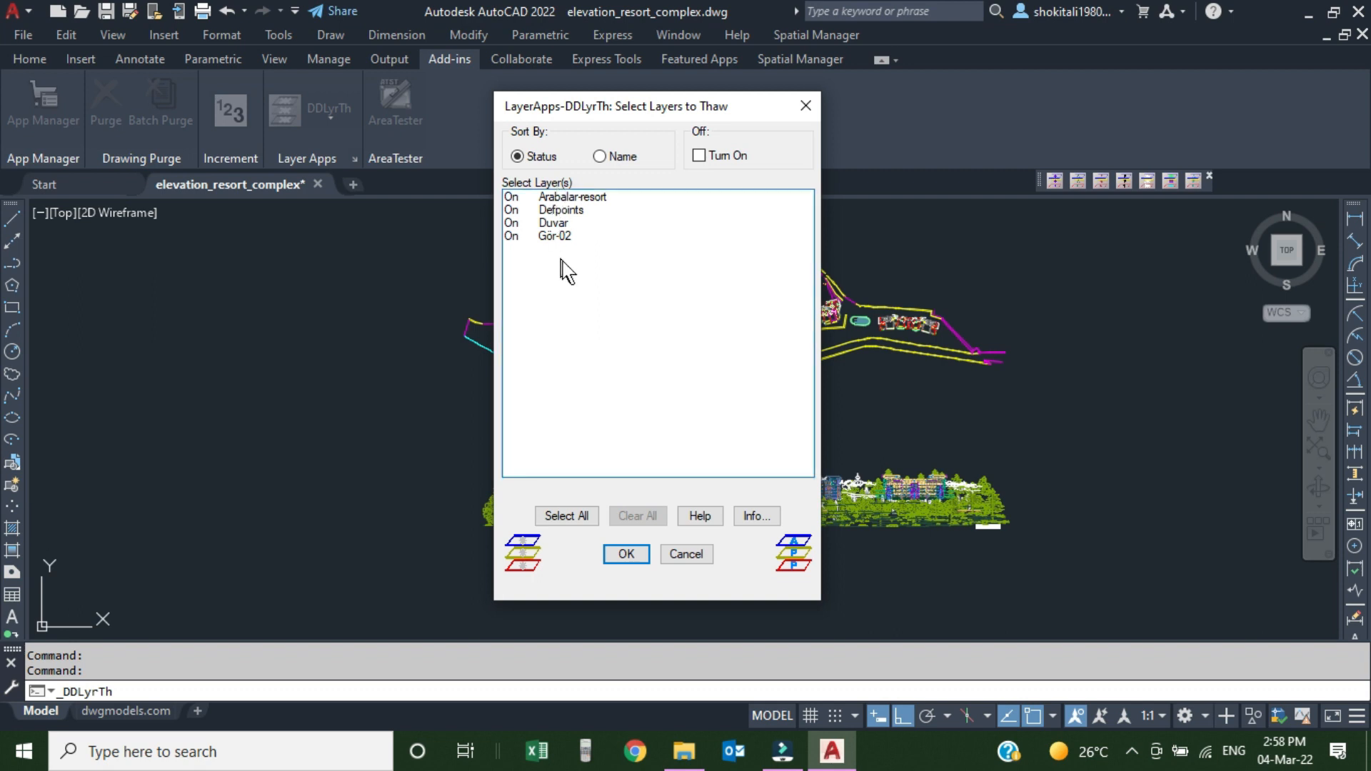
left_click(626, 554)
left_click(673, 389)
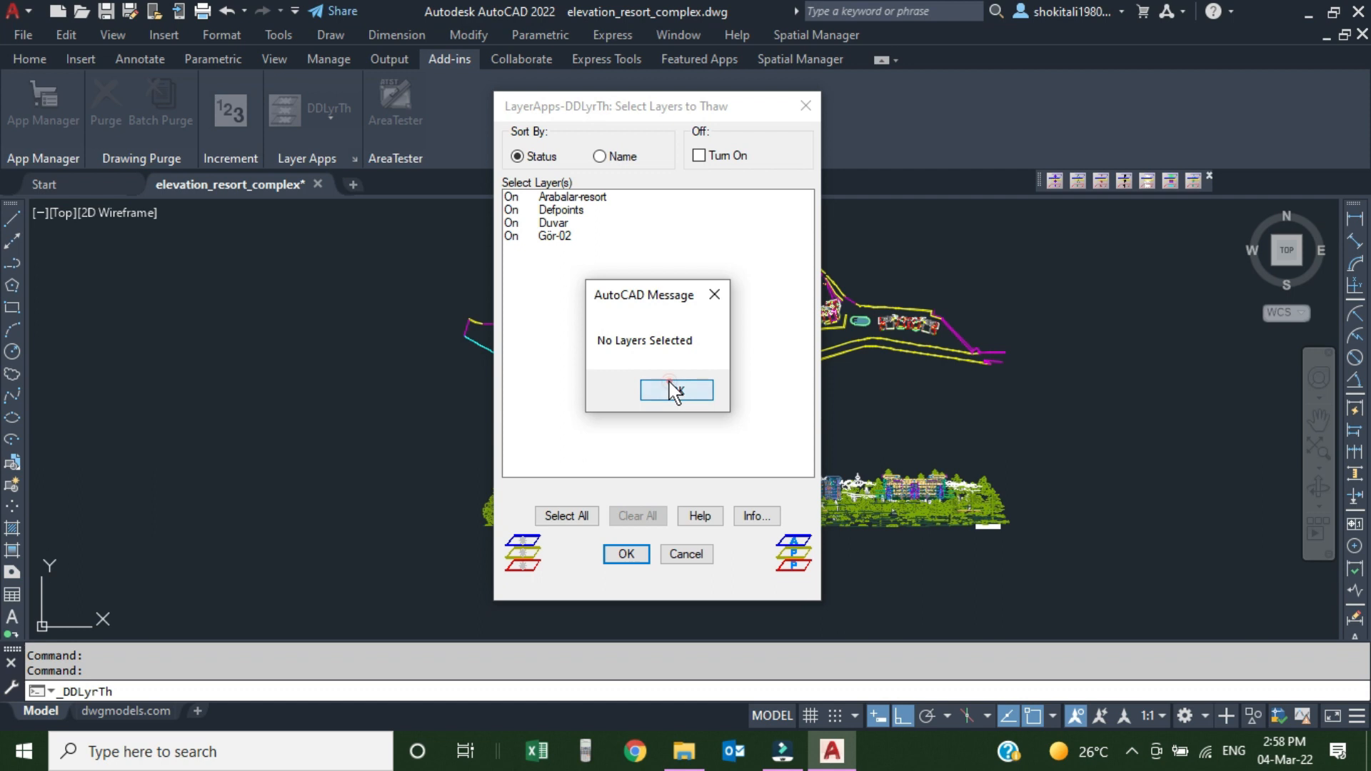
left_click(552, 199)
left_click(564, 238, "shift")
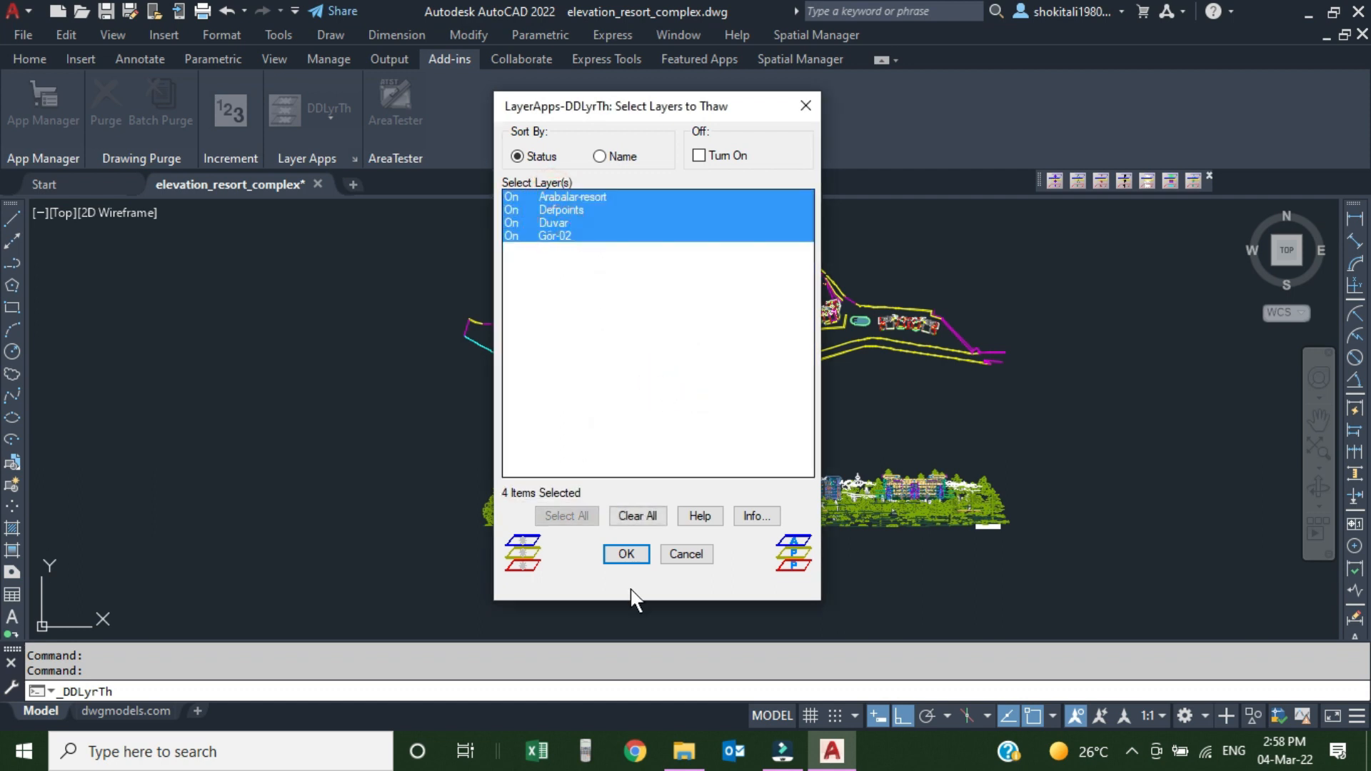
left_click(629, 553)
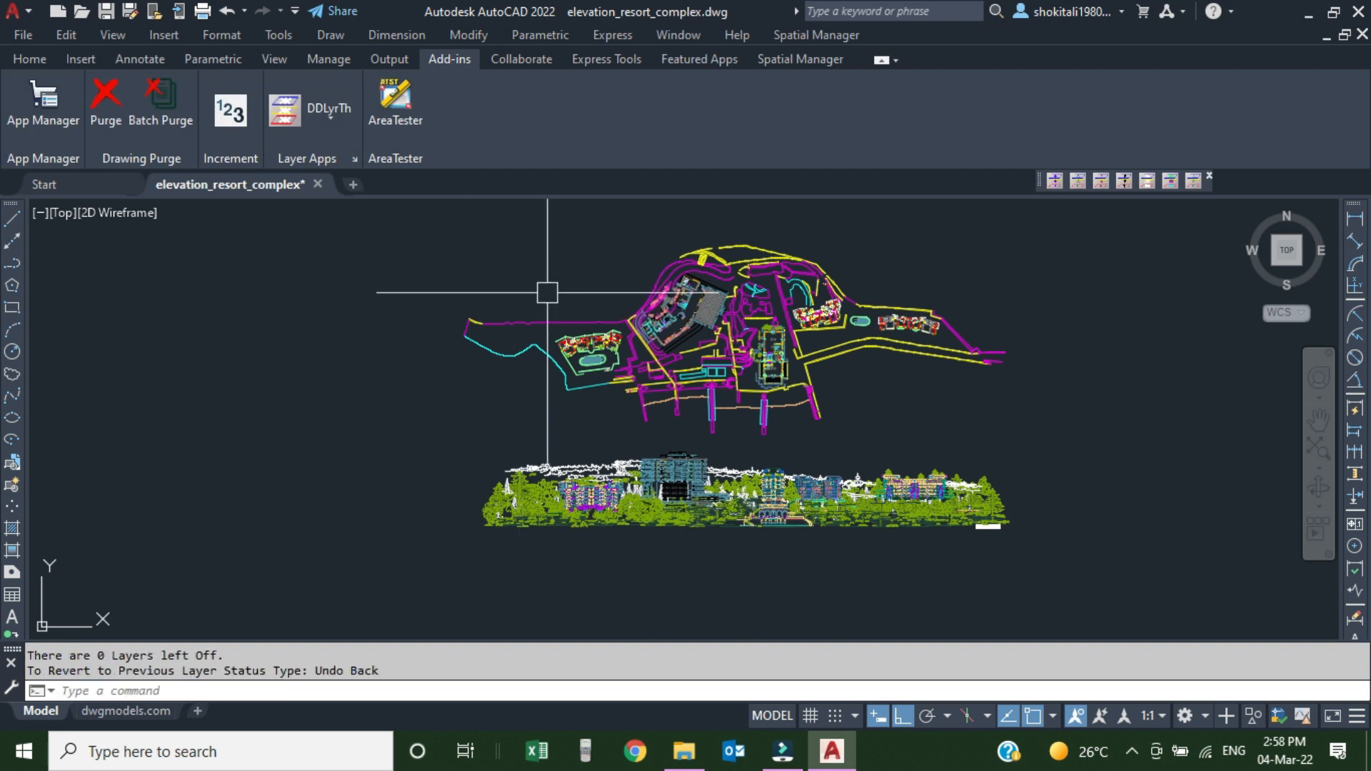
Step: Check the frozen states of the layers in the Layer Properties Manager and close it
type("la")
key("Return")
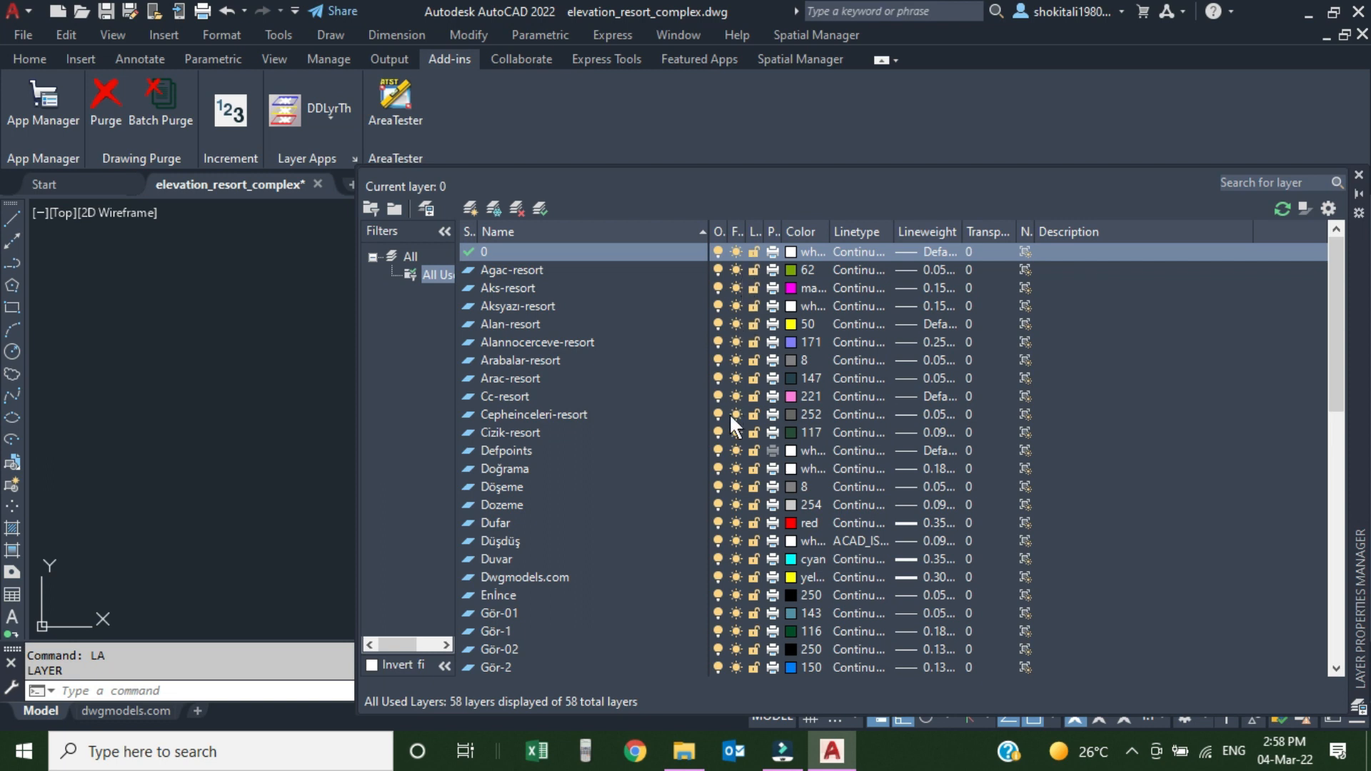
left_click(1360, 175)
Step: Start DDLyrVpC and change the color of the Dufar layer to 120 from the color index palette
left_click(328, 114)
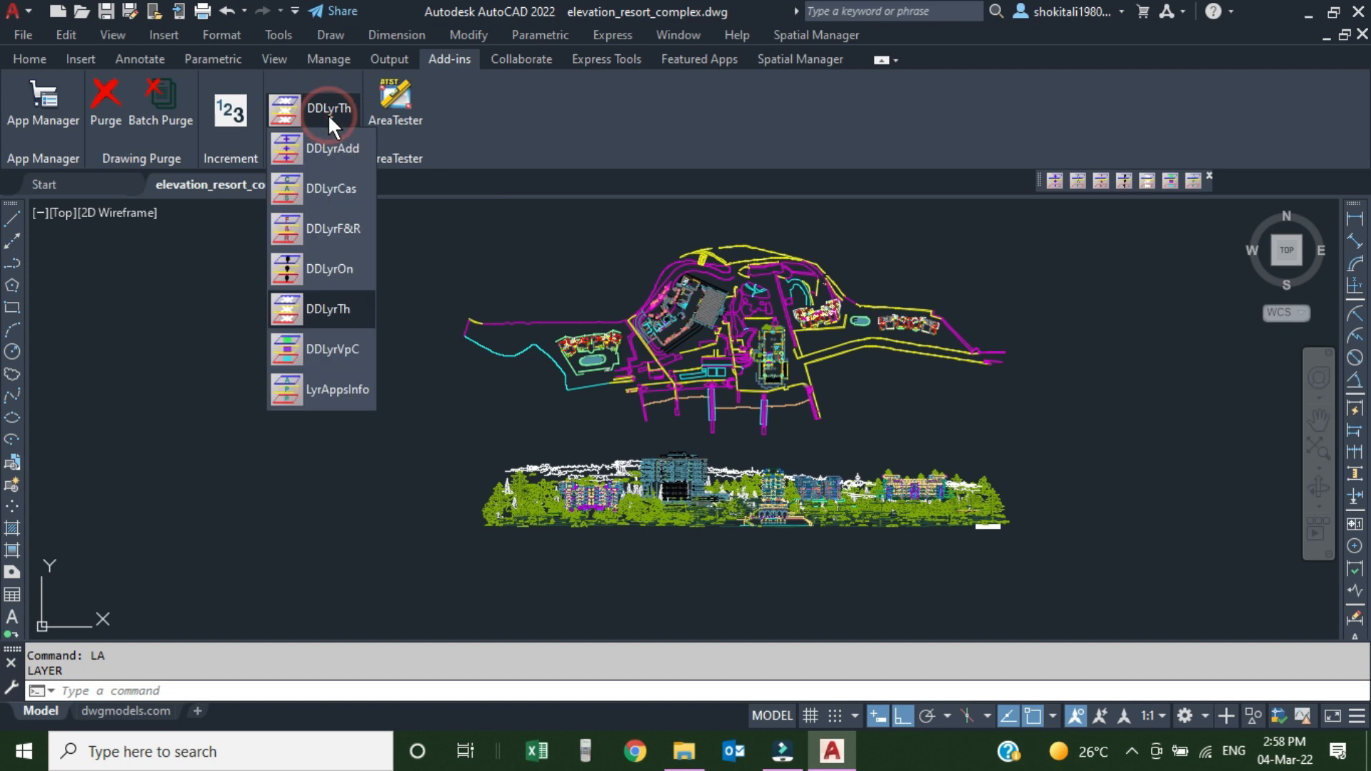
left_click(320, 348)
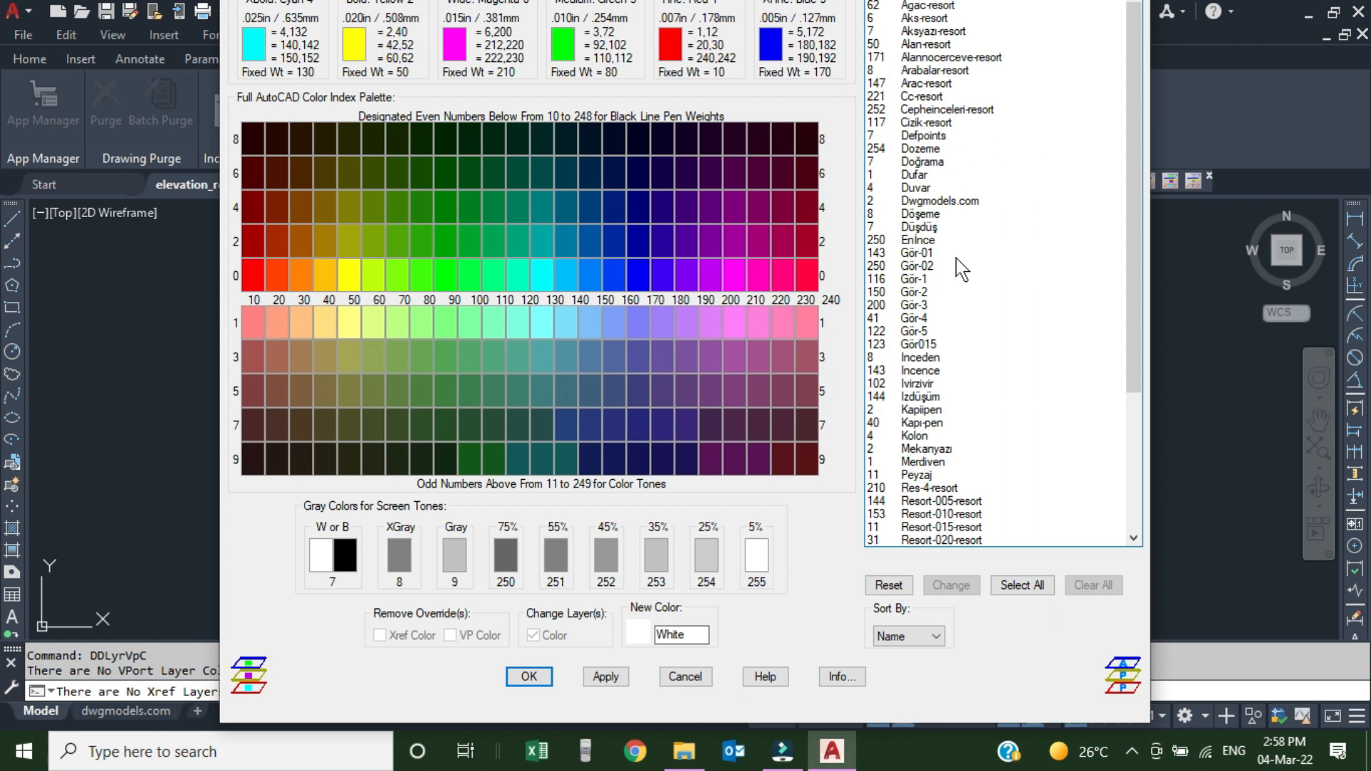
left_click(915, 175)
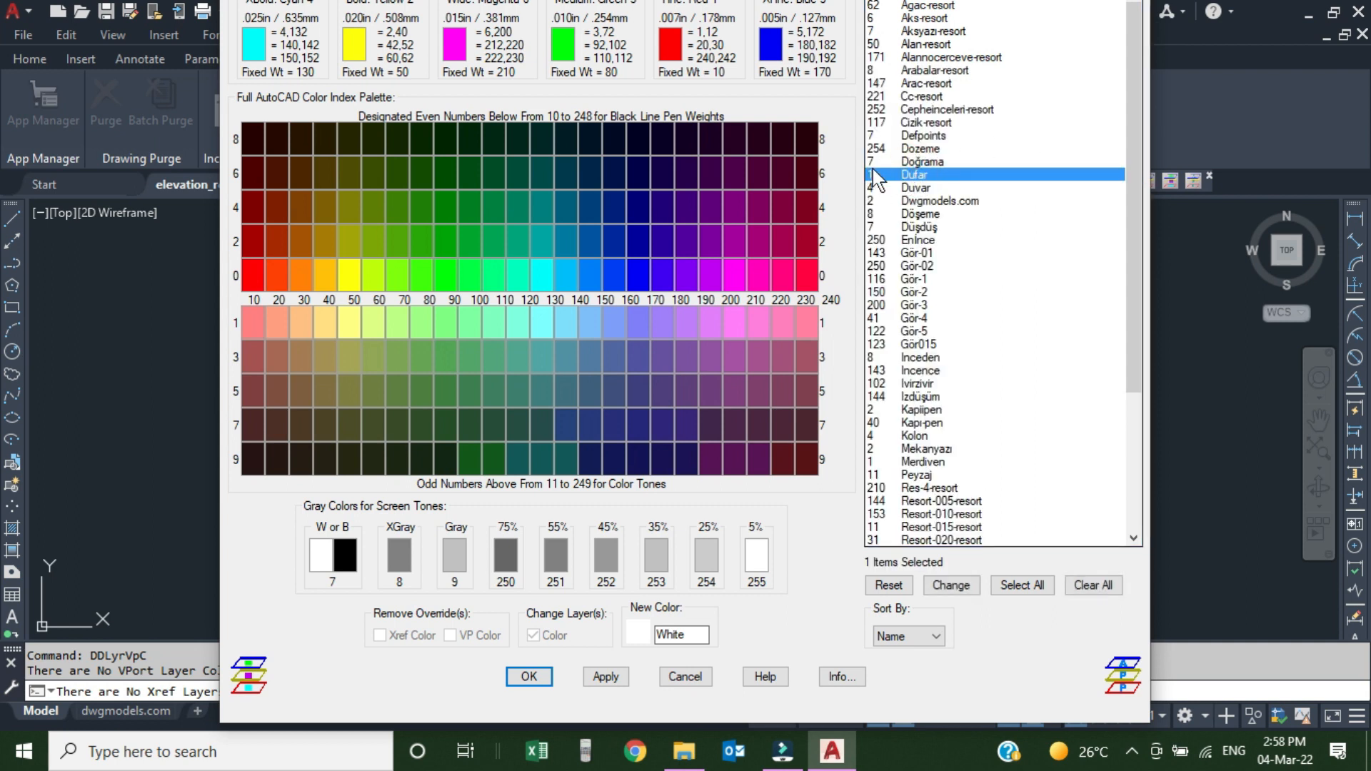
left_click(517, 278)
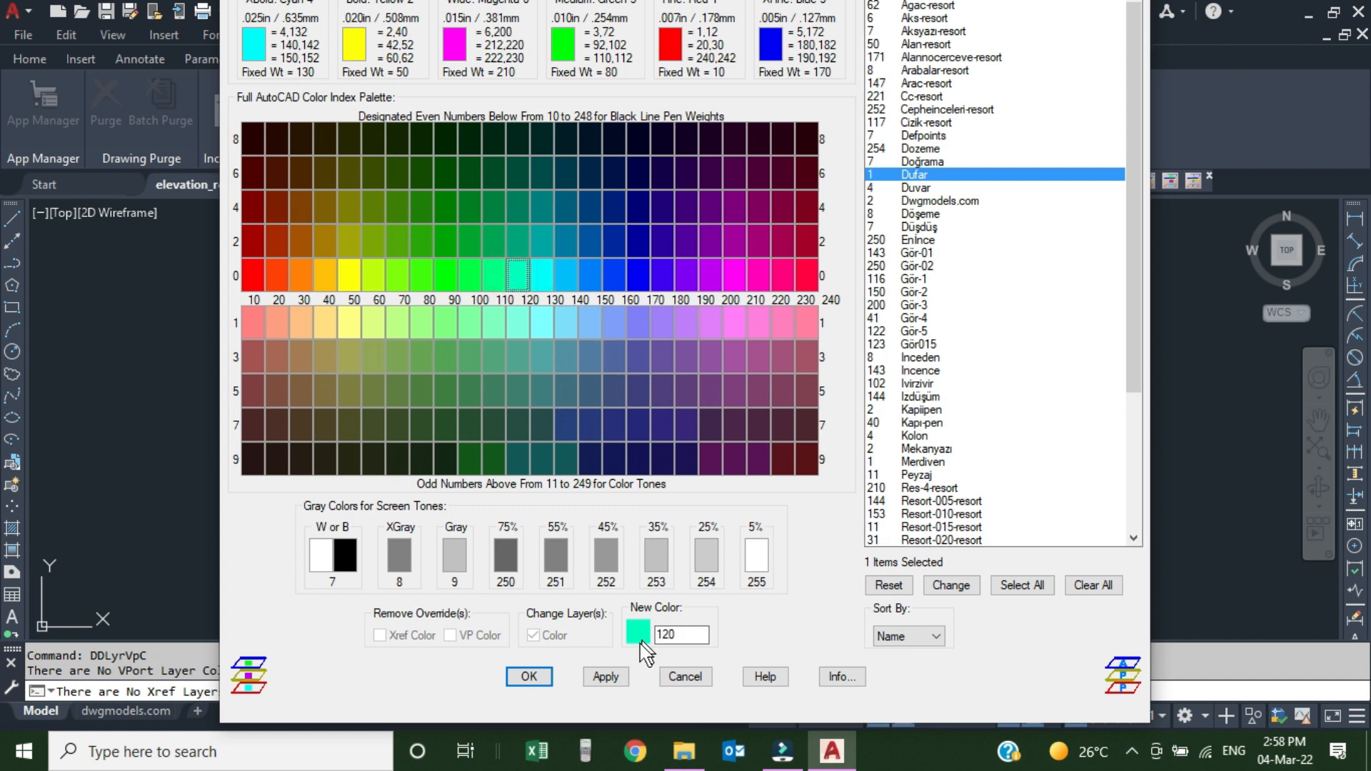
left_click(952, 585)
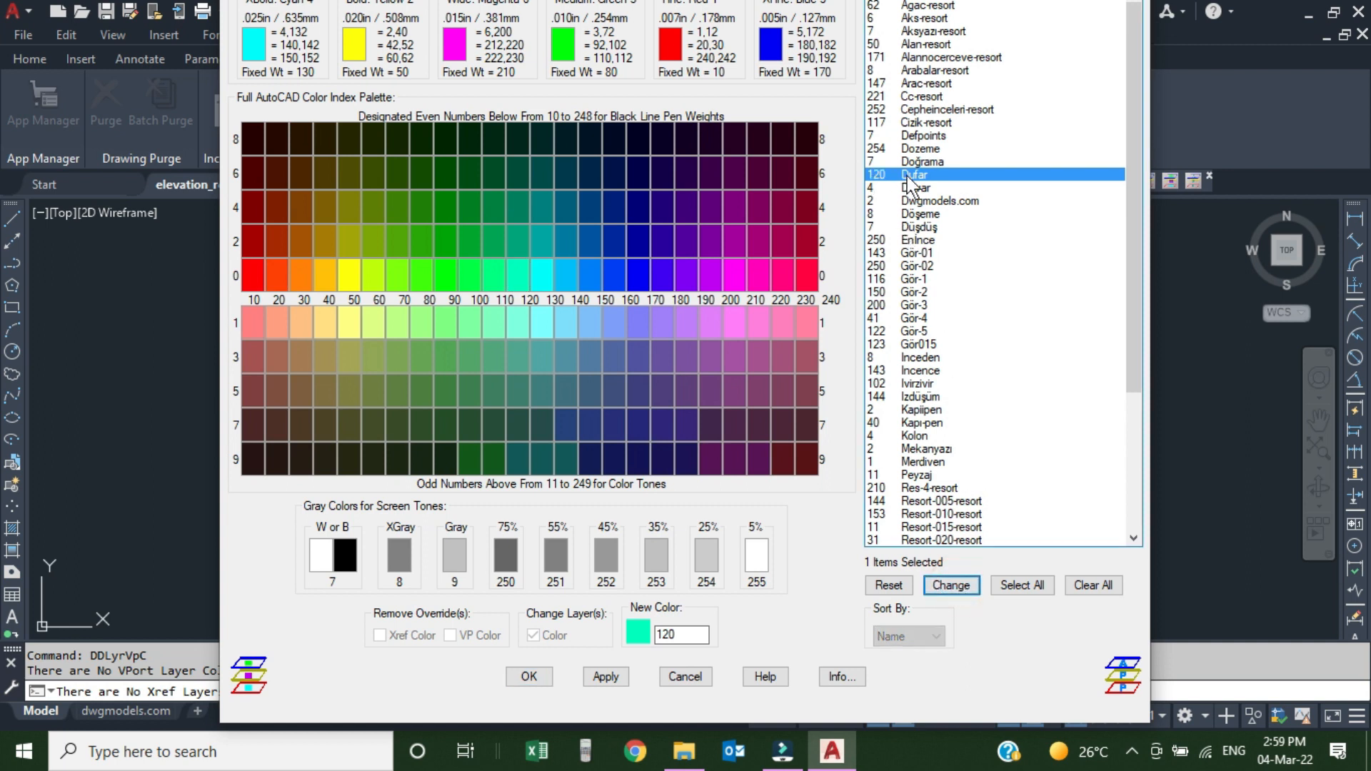
Step: Enter 125 as the new color and apply it to the Dufar layer
double_click(681, 633)
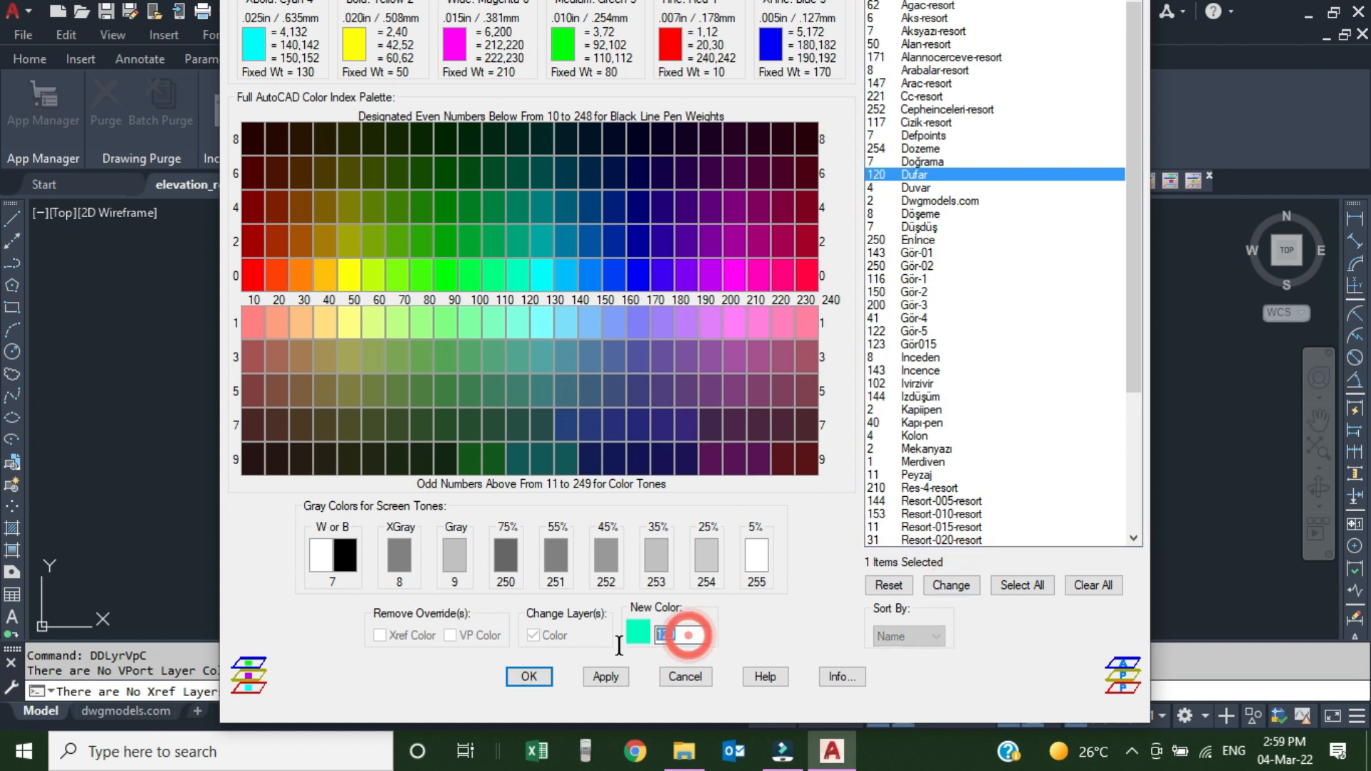
type("1")
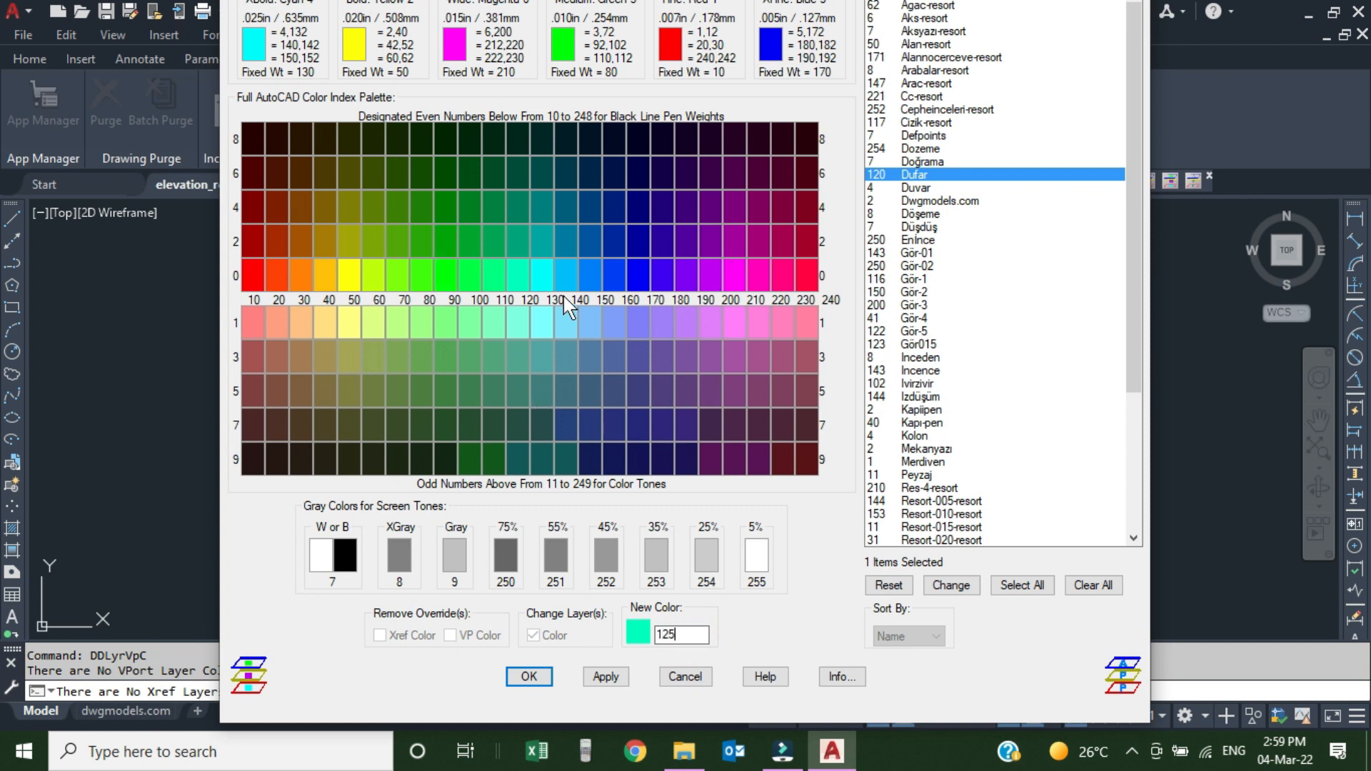
left_click(962, 590)
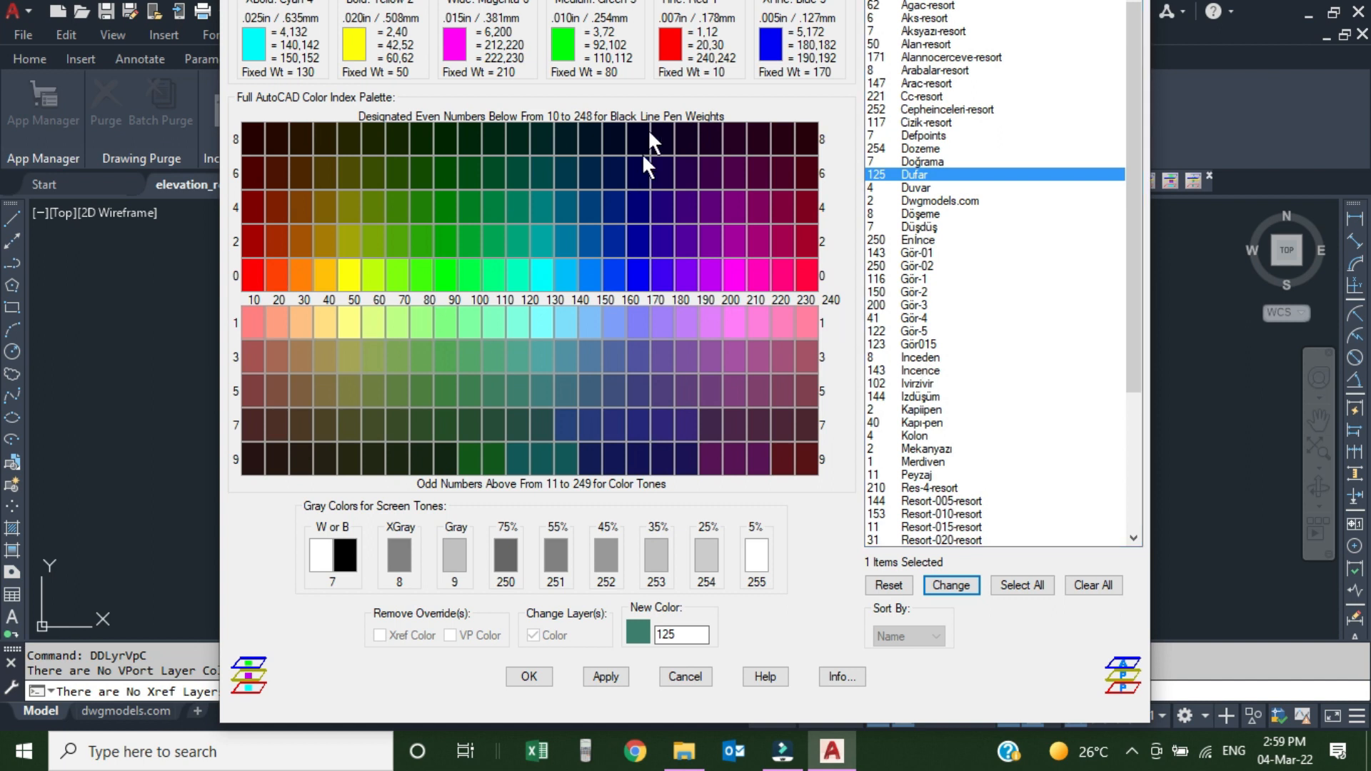
Step: Change the color of all listed layers to Red, apply the changes to the drawing and dismiss the completion message
left_click(670, 44)
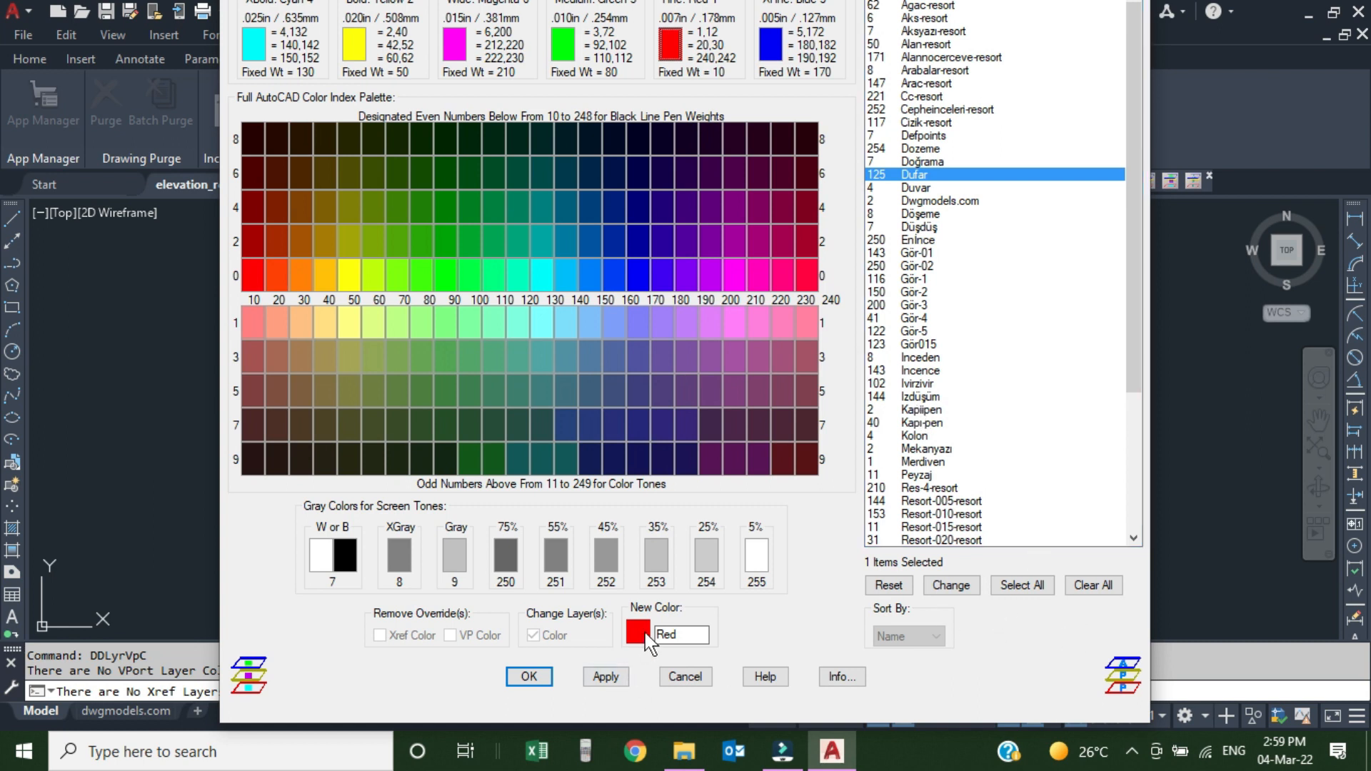
left_click(1024, 590)
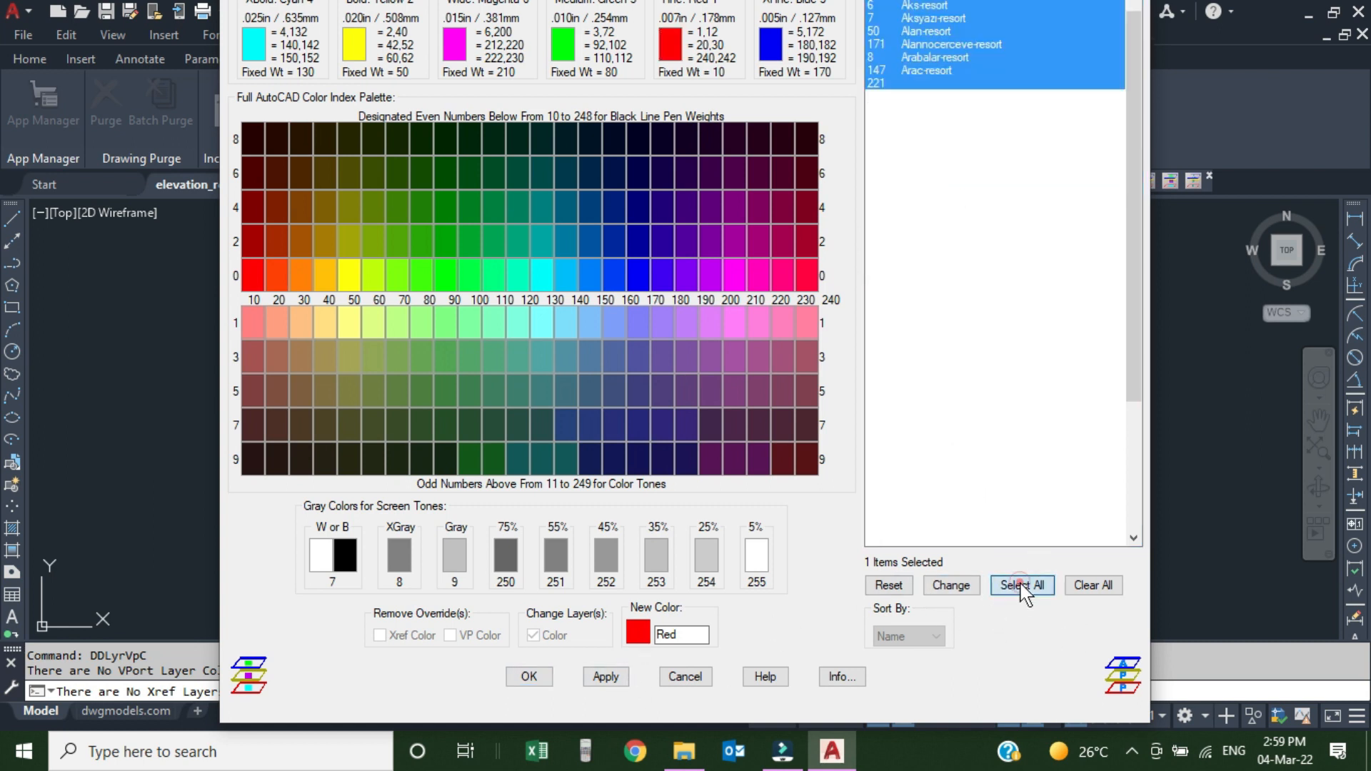
left_click(941, 587)
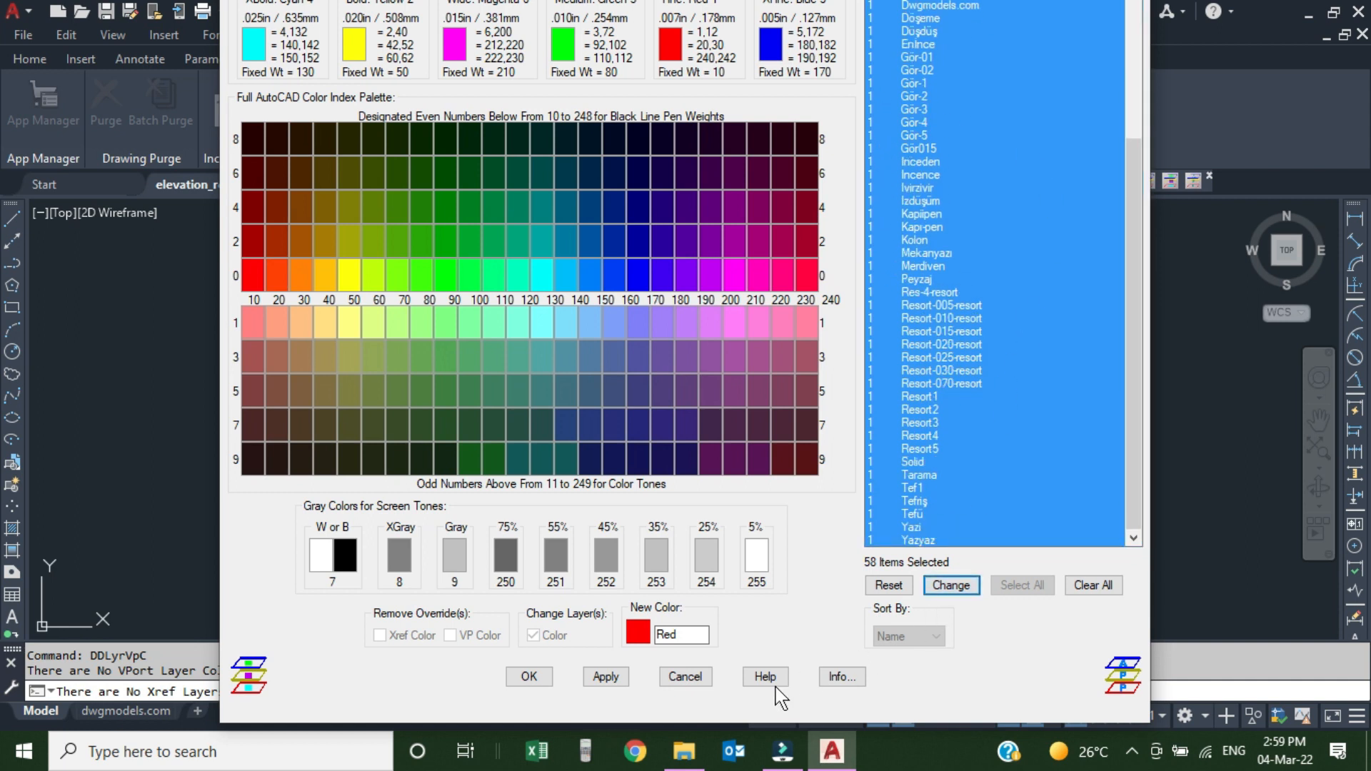
left_click(528, 677)
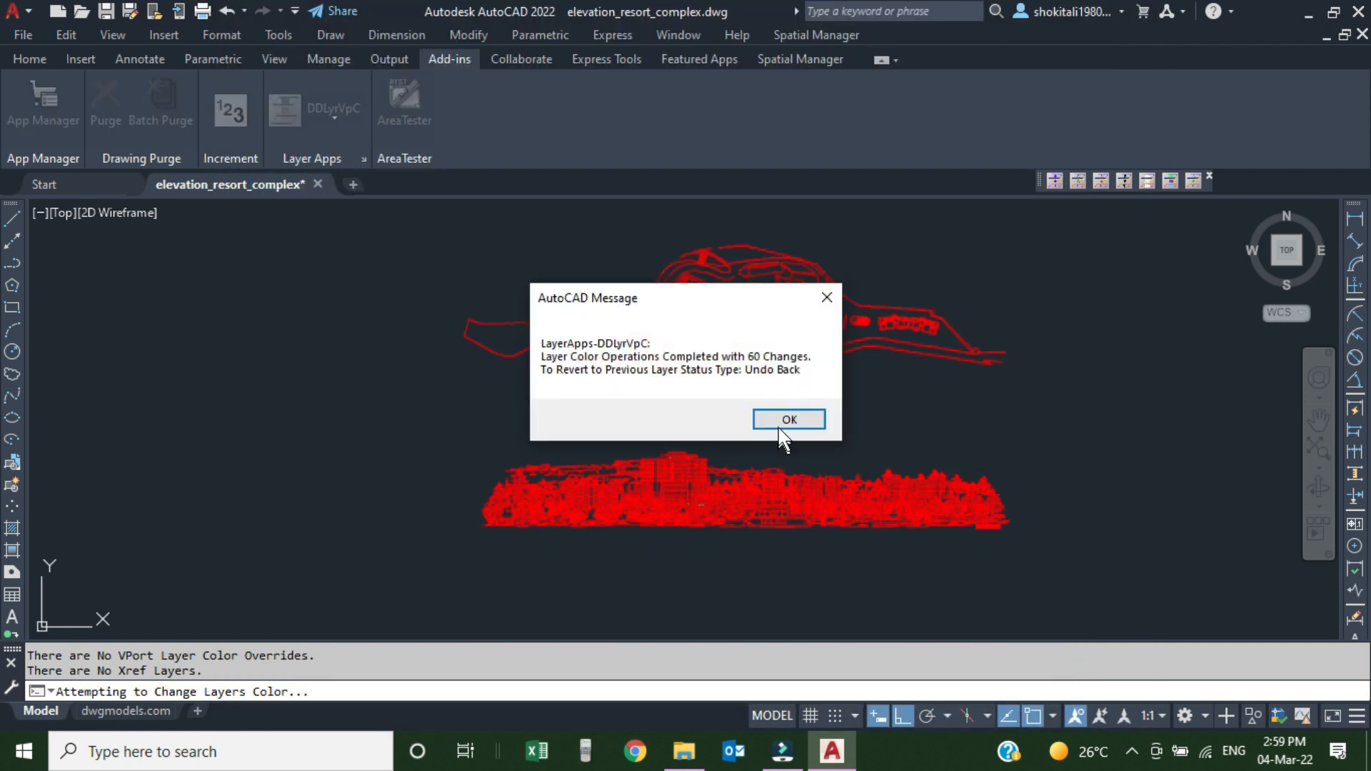
left_click(786, 422)
Step: Inspect the recolored drawing, review the layer colors throughout the Layer Properties Manager, and close it
scroll(729, 506, "up", 3)
scroll(735, 523, "down", 3)
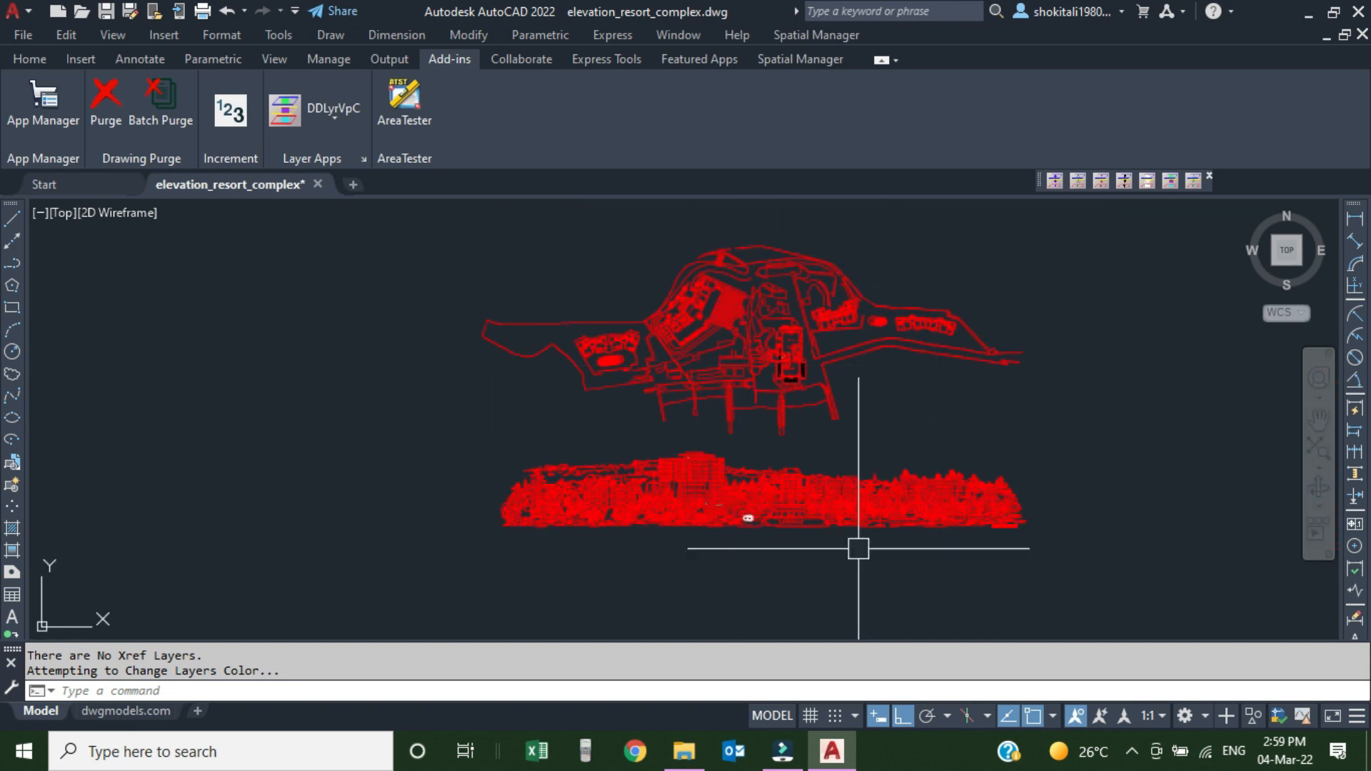
mouse_move(837, 368)
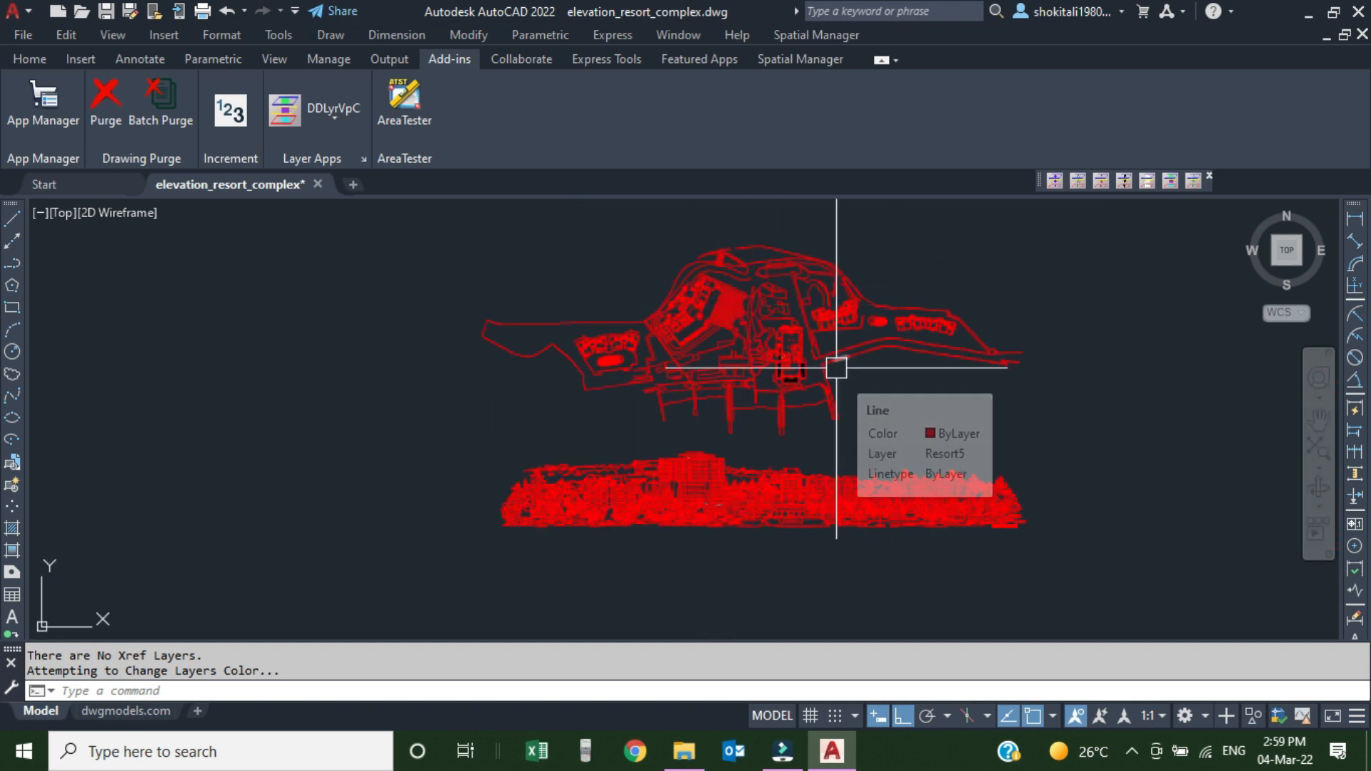
type("la")
key("Return")
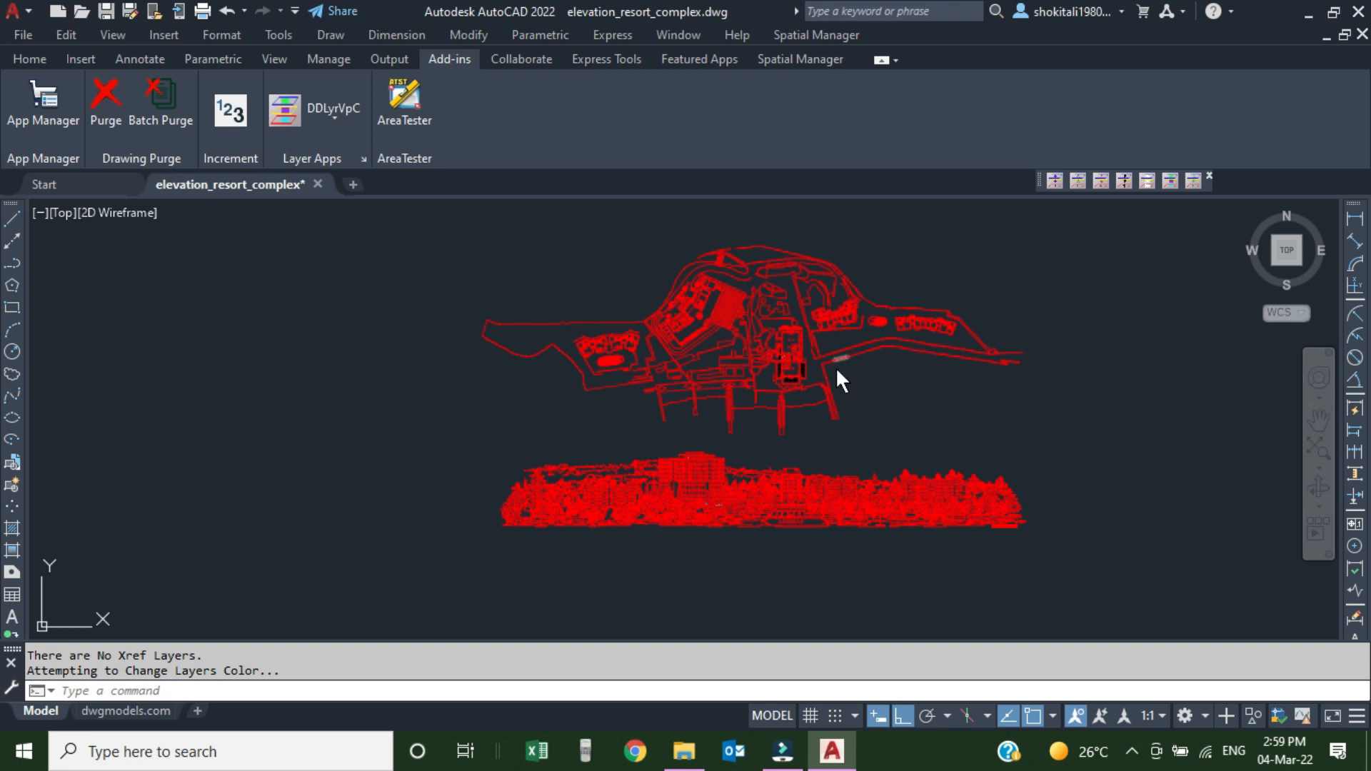
scroll(800, 255, "down", 11)
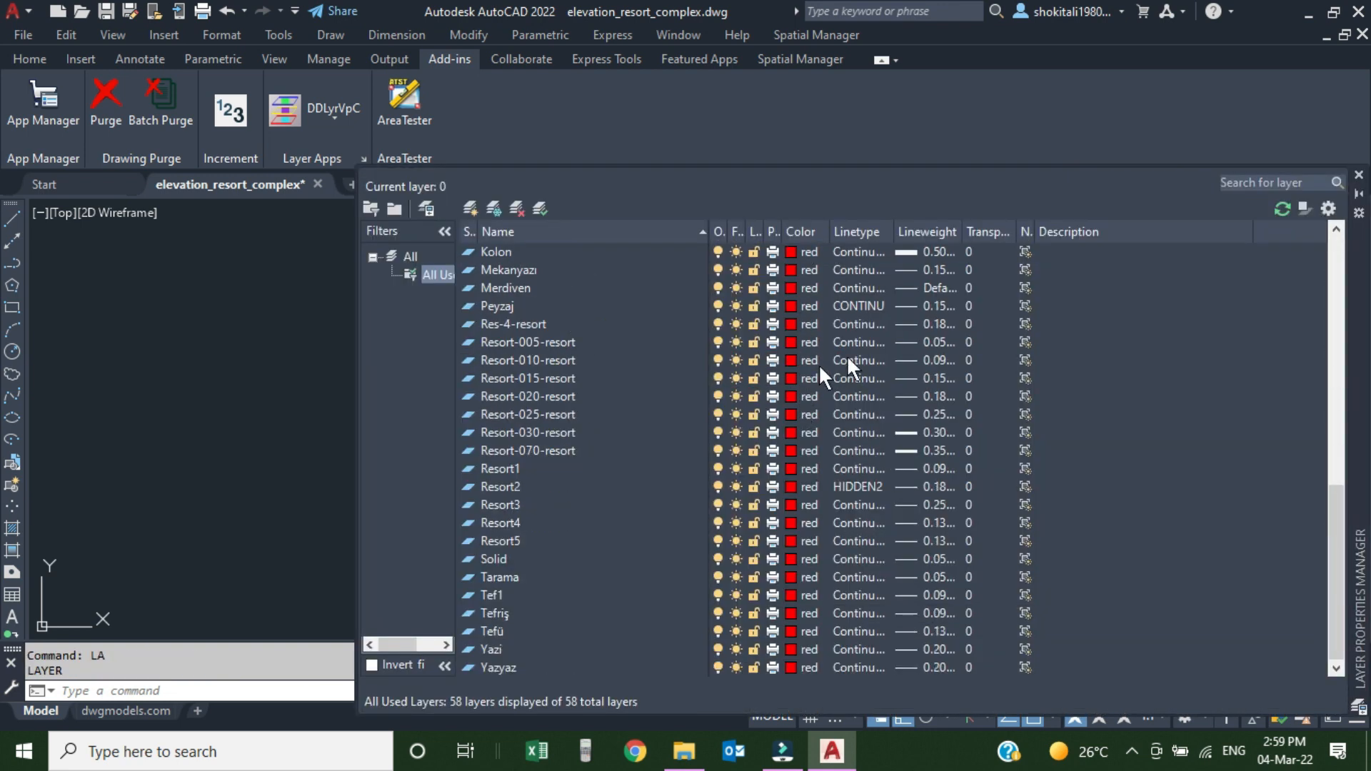
left_click(1359, 176)
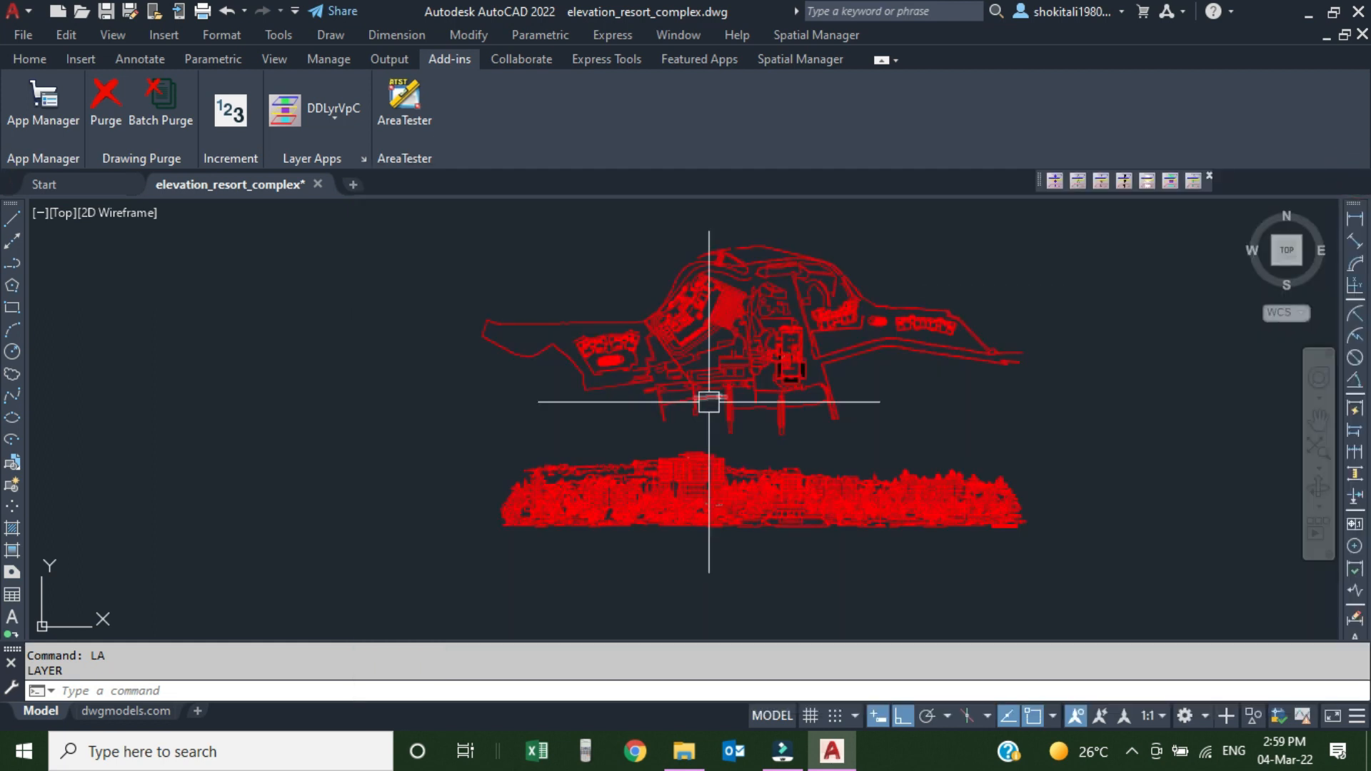